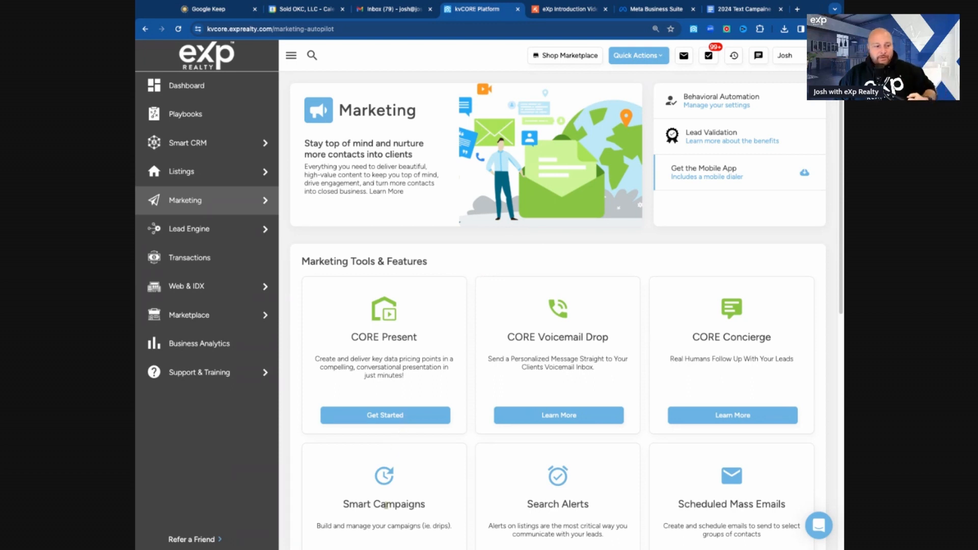
Step: Open Smart Campaigns management from the marketing tools and start adding a new campaign
{"action": "scroll", "coordinate": [411, 488], "scroll_direction": "down", "scroll_amount": 1}
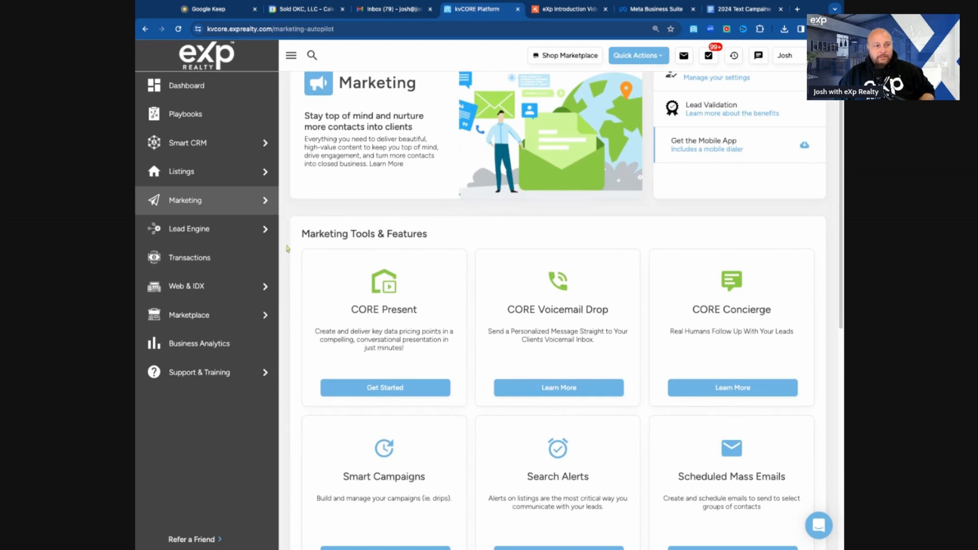
{"action": "mouse_move", "coordinate": [210, 211]}
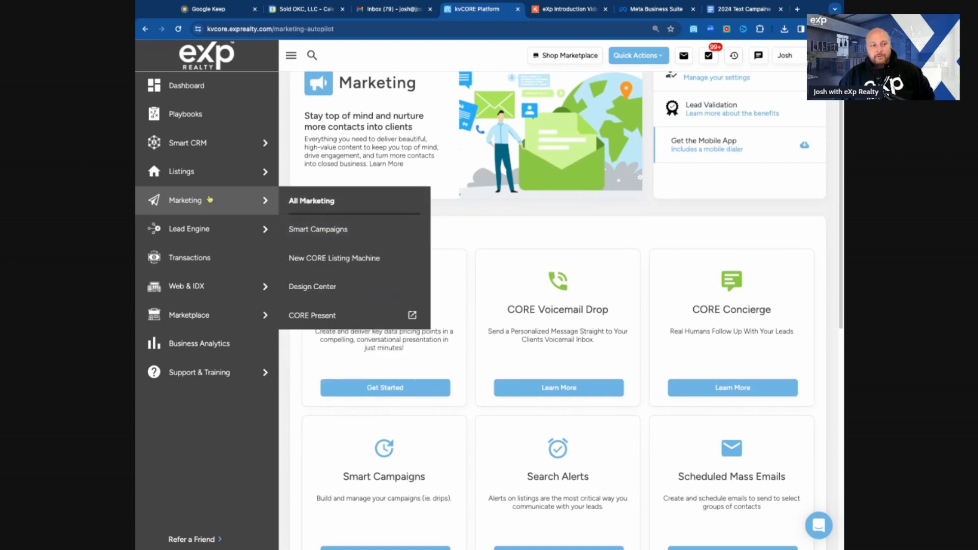
{"action": "scroll", "coordinate": [390, 507], "scroll_direction": "down", "scroll_amount": 2}
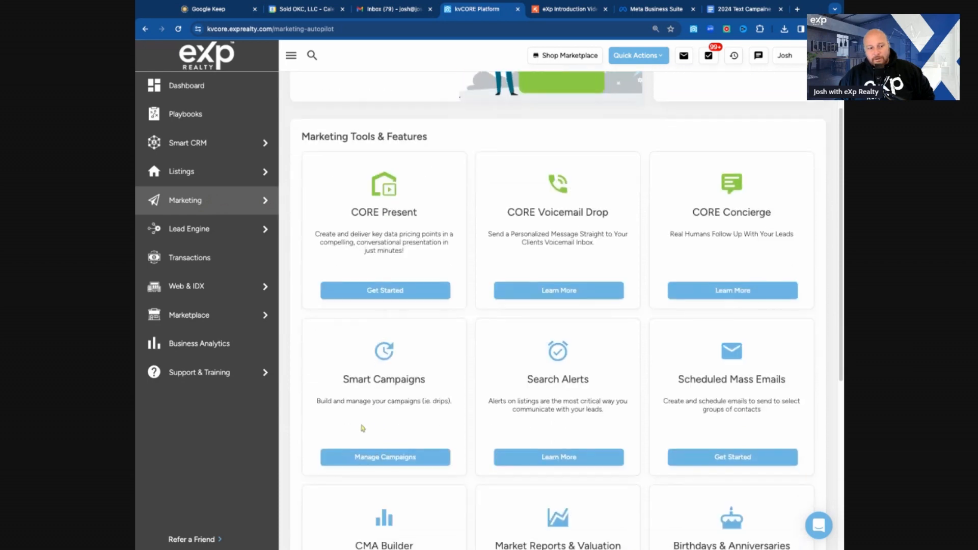
{"action": "left_click", "coordinate": [393, 464]}
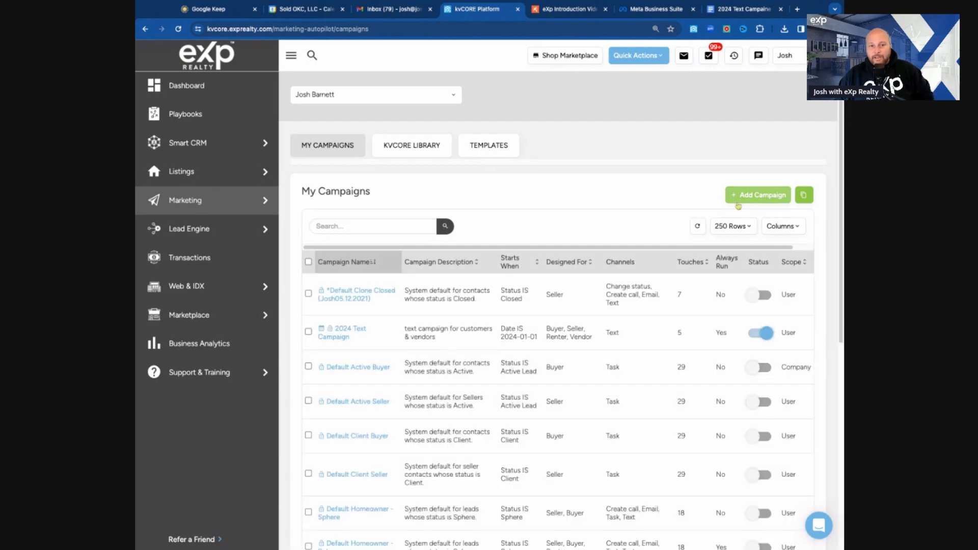
{"action": "left_click", "coordinate": [767, 200]}
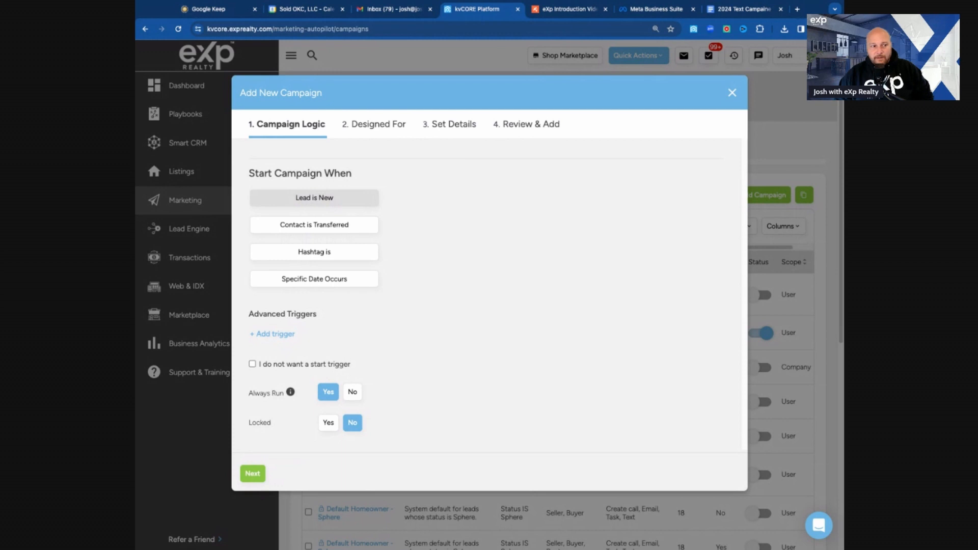
{"action": "left_click", "coordinate": [315, 204]}
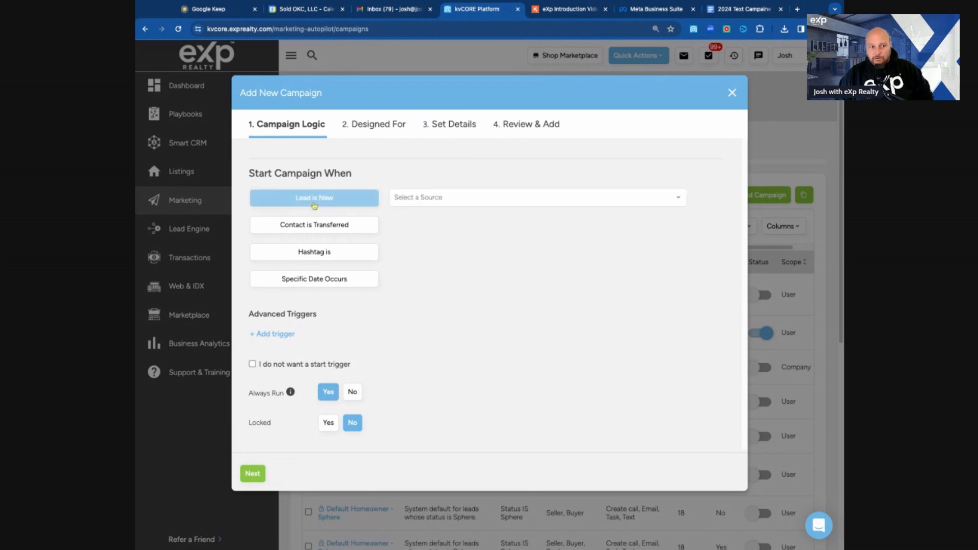
{"action": "left_click", "coordinate": [428, 196]}
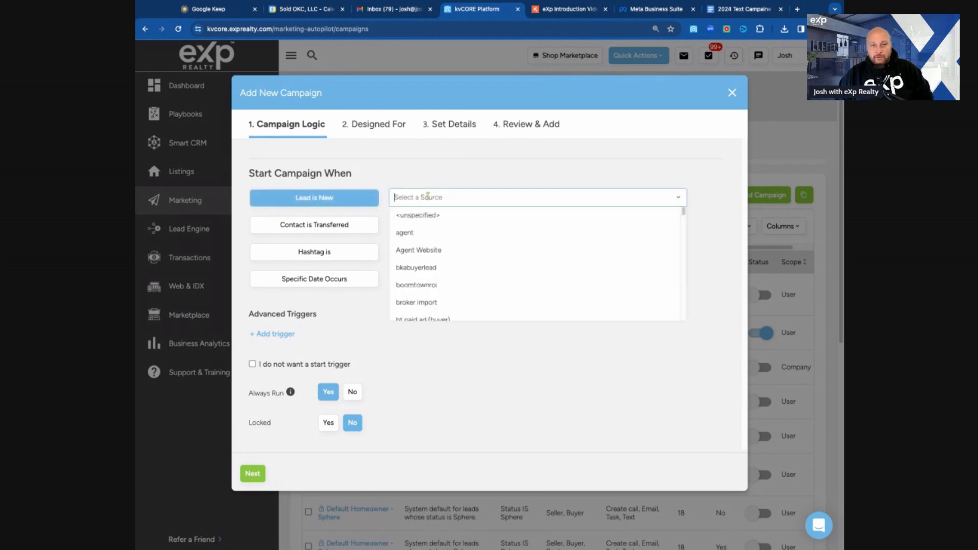
{"action": "scroll", "coordinate": [429, 265], "scroll_direction": "down", "scroll_amount": 10}
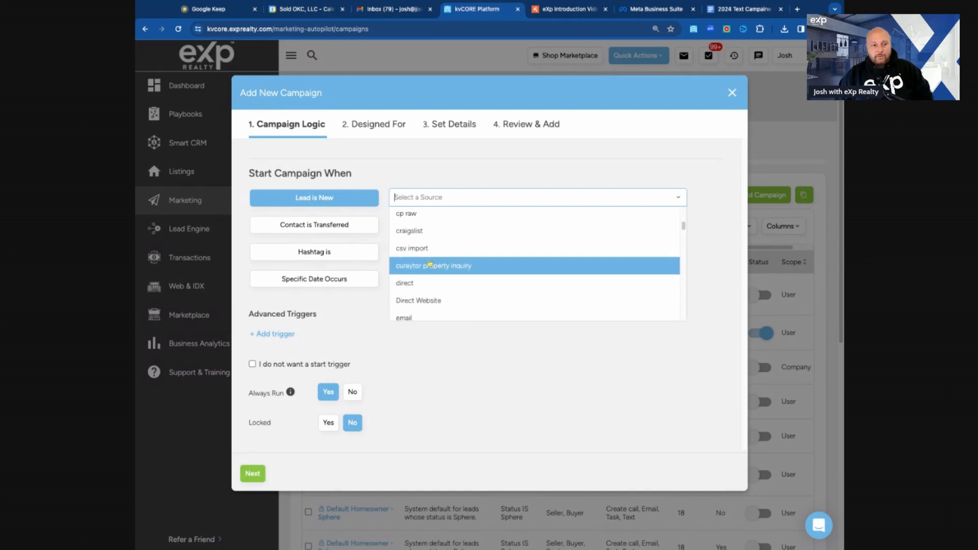
{"action": "scroll", "coordinate": [430, 266], "scroll_direction": "up", "scroll_amount": 10}
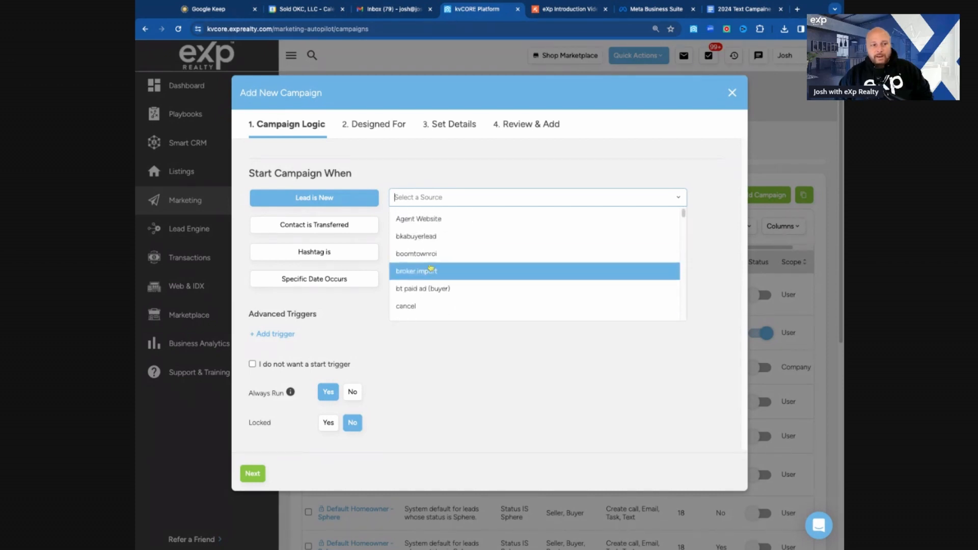
{"action": "left_click", "coordinate": [431, 216]}
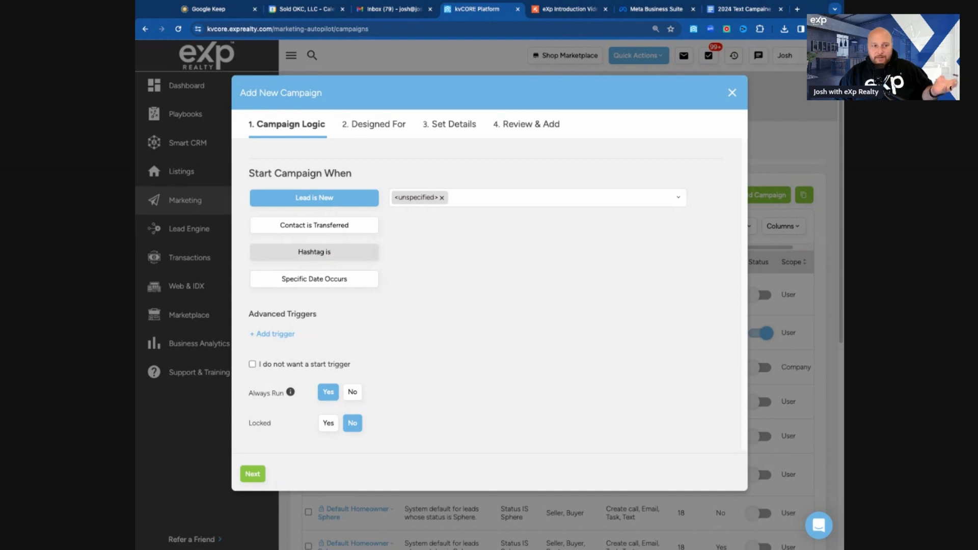
Step: Set the campaign to start when a Specific Date occurs, choosing 03/01/2024 as the start date
{"action": "left_click", "coordinate": [337, 286]}
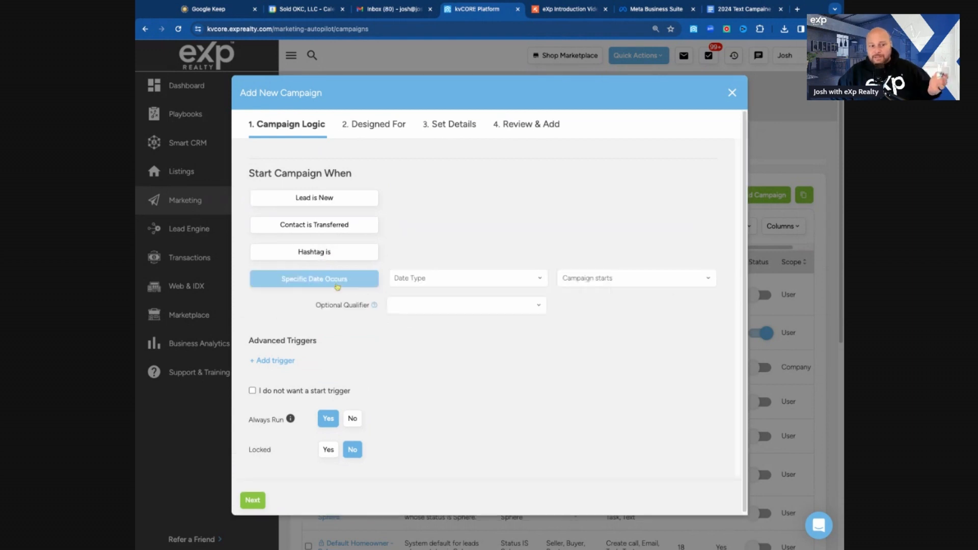
{"action": "left_click", "coordinate": [457, 280]}
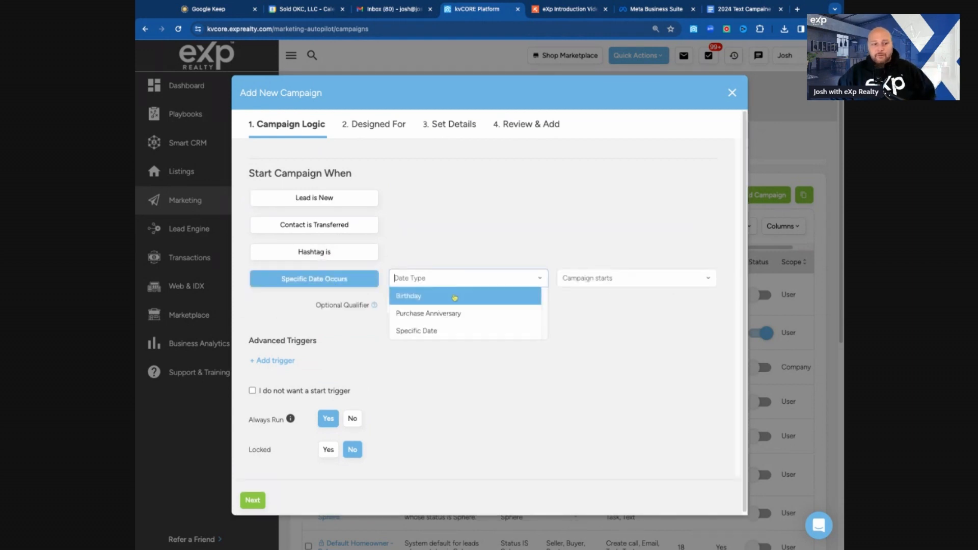
{"action": "left_click", "coordinate": [452, 330]}
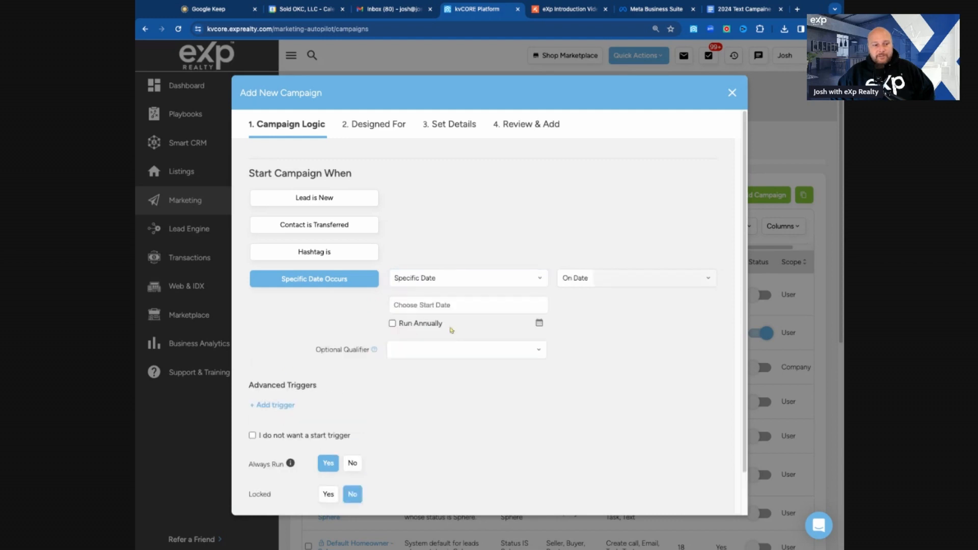
{"action": "left_click", "coordinate": [430, 285]}
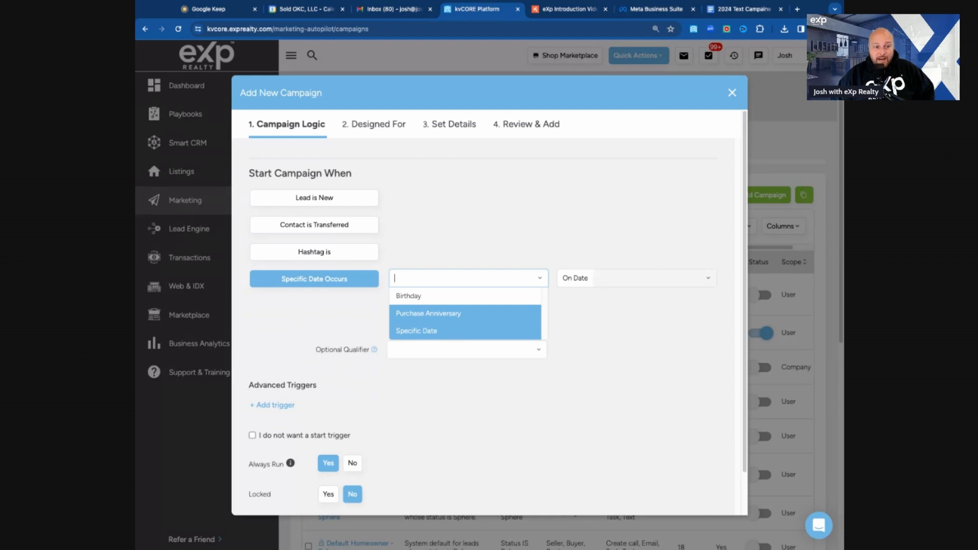
{"action": "left_click", "coordinate": [461, 330]}
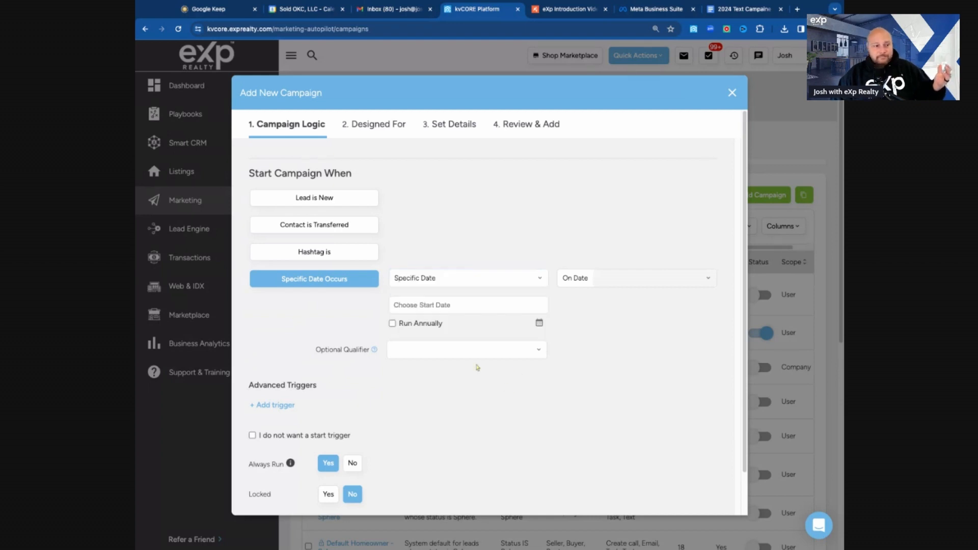
{"action": "left_click", "coordinate": [436, 306]}
{"action": "left_click", "coordinate": [536, 331]}
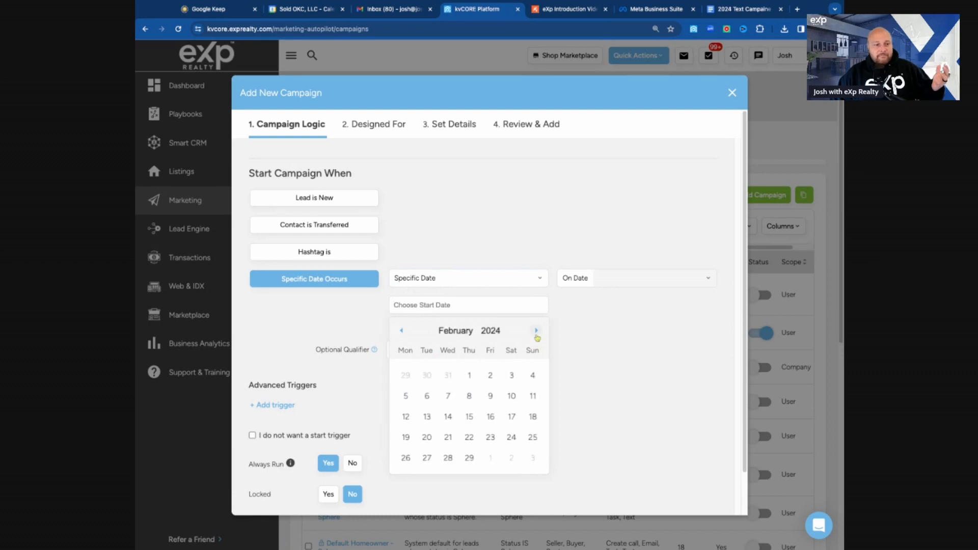
{"action": "left_click", "coordinate": [536, 331]}
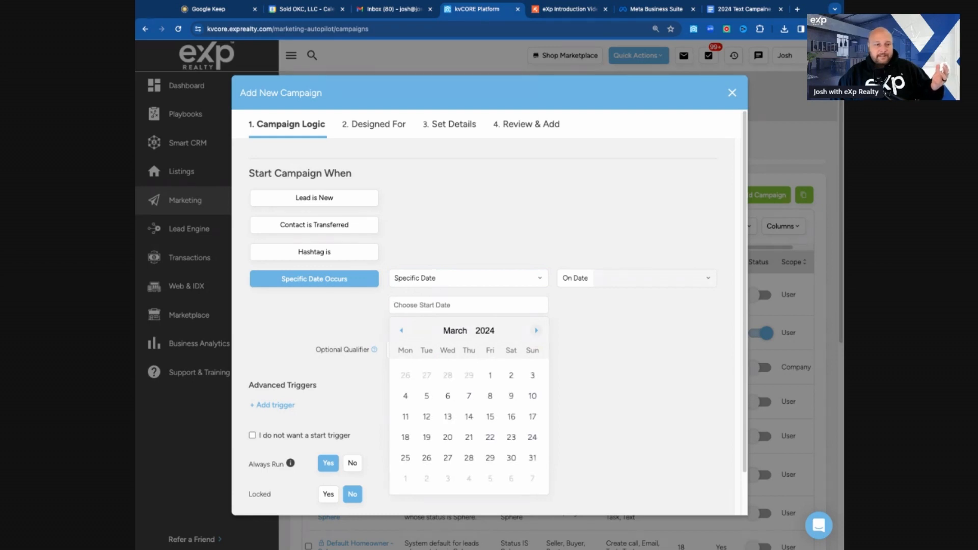
{"action": "left_click", "coordinate": [490, 377]}
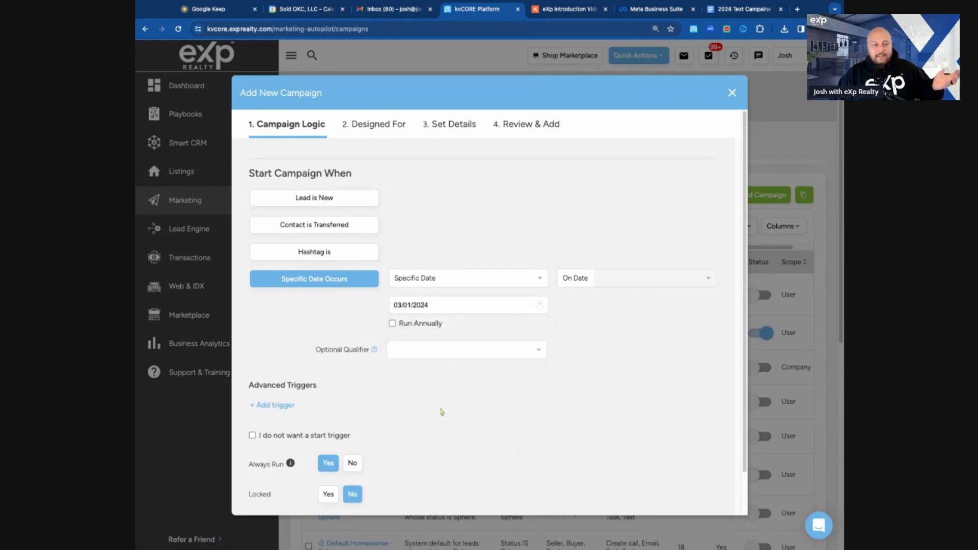
Step: Enable Run Annually for the date trigger and continue to the audience page
{"action": "scroll", "coordinate": [433, 411], "scroll_direction": "down", "scroll_amount": 2}
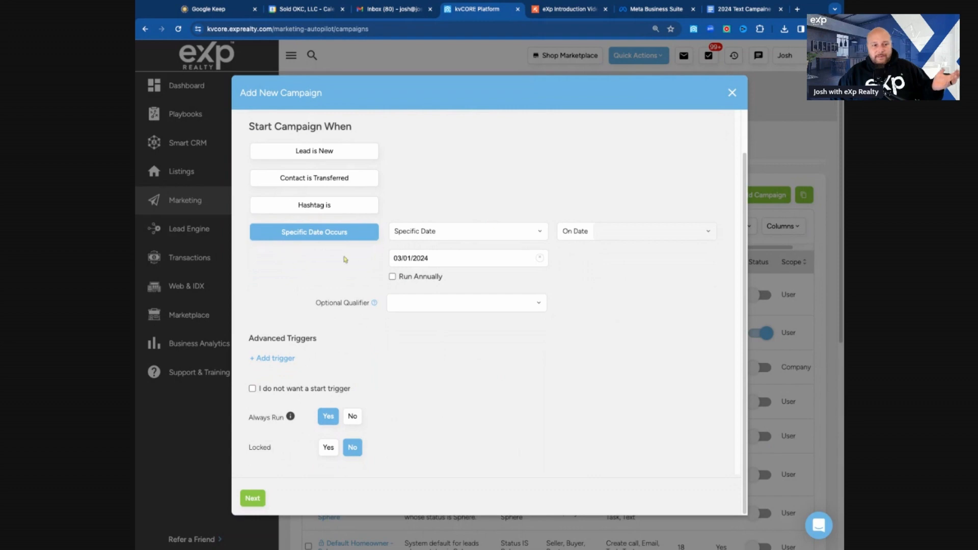
{"action": "left_click", "coordinate": [393, 277]}
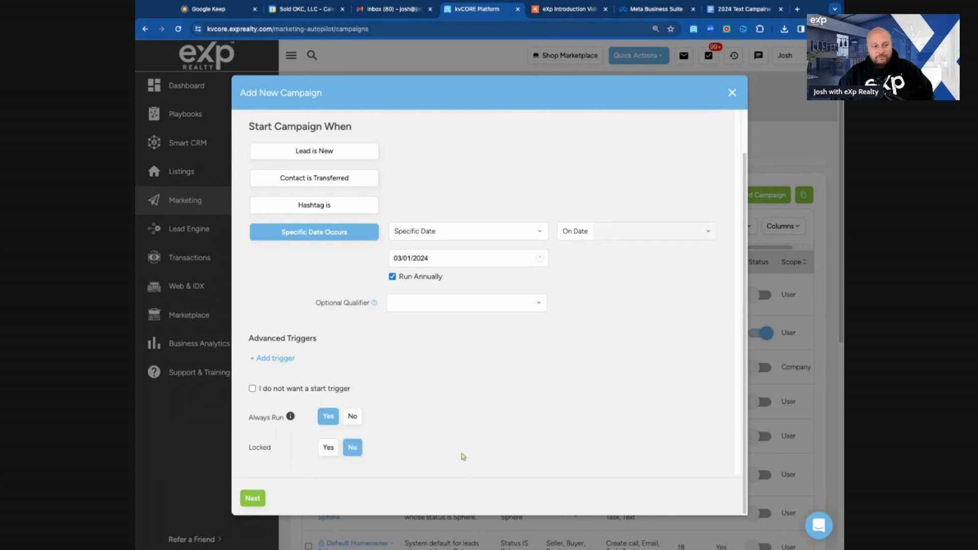
{"action": "scroll", "coordinate": [545, 311], "scroll_direction": "up", "scroll_amount": 2}
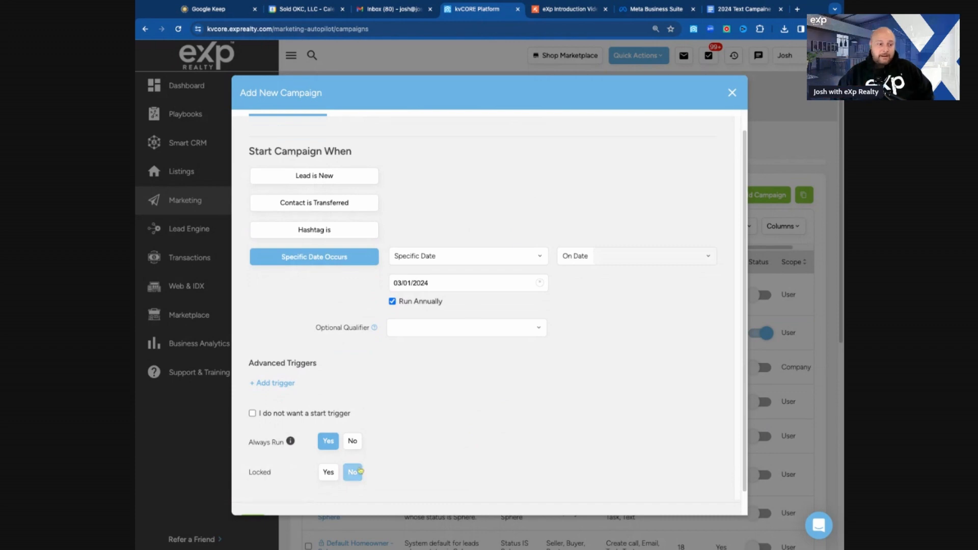
{"action": "scroll", "coordinate": [303, 471], "scroll_direction": "down", "scroll_amount": 1}
{"action": "left_click", "coordinate": [254, 503]}
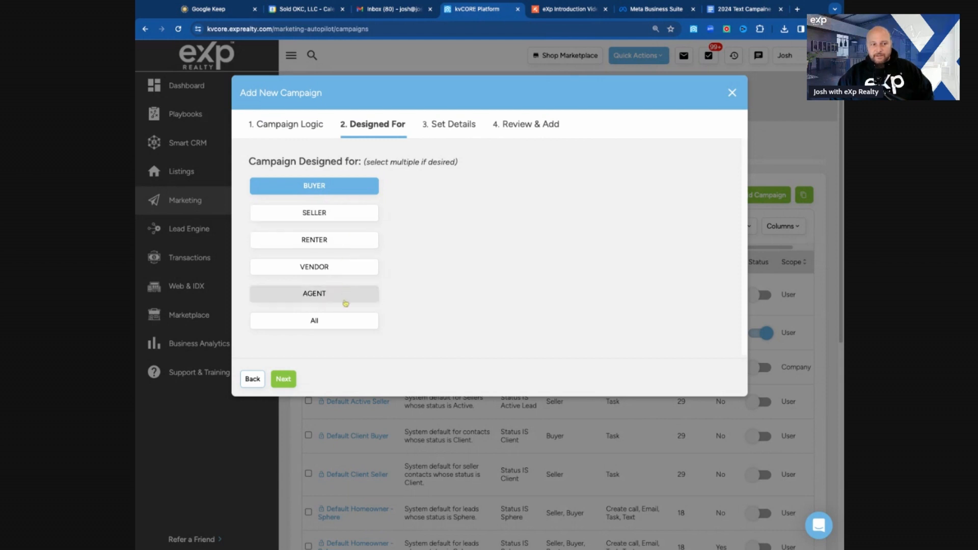
Step: Designate the campaign for All contact types and continue to the details page
{"action": "left_click", "coordinate": [342, 329]}
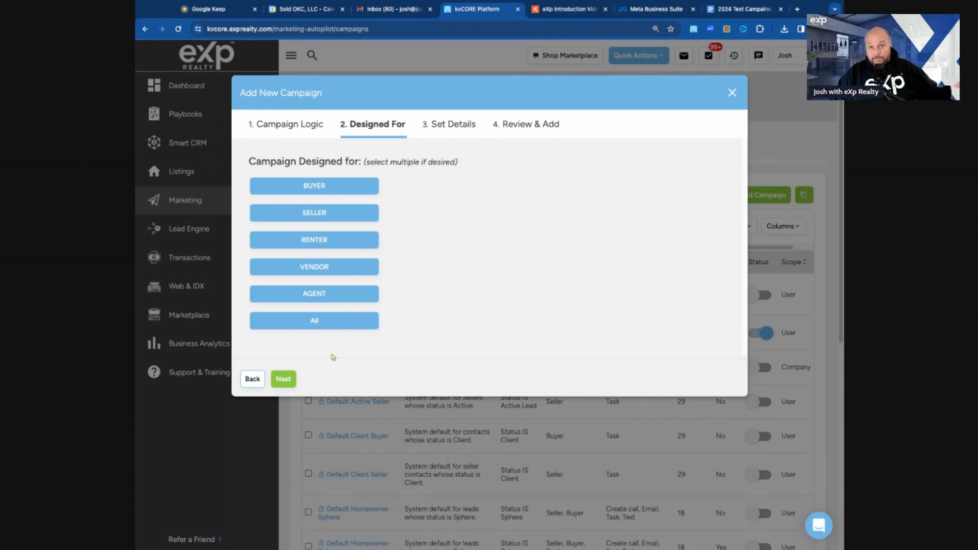
{"action": "left_click", "coordinate": [283, 379]}
Step: Name the campaign Change out you AC Filters and be Weather Aware
{"action": "left_click", "coordinate": [387, 200]}
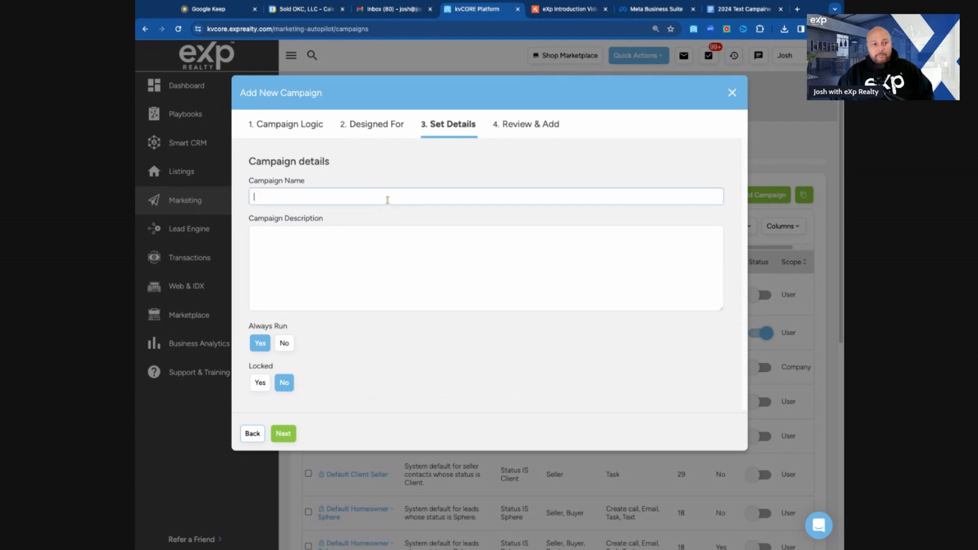
{"action": "type", "text": "Cha"}
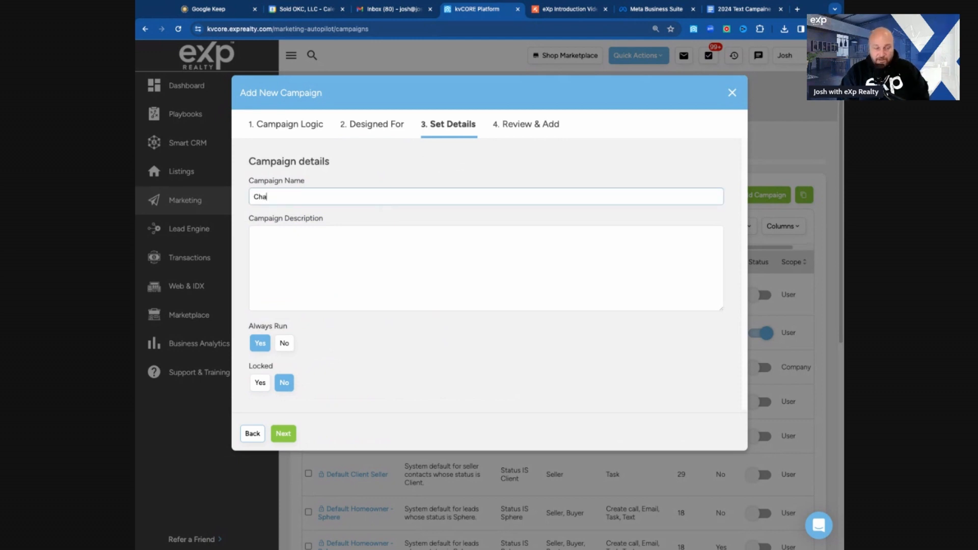
{"action": "type", "text": "nge ou"}
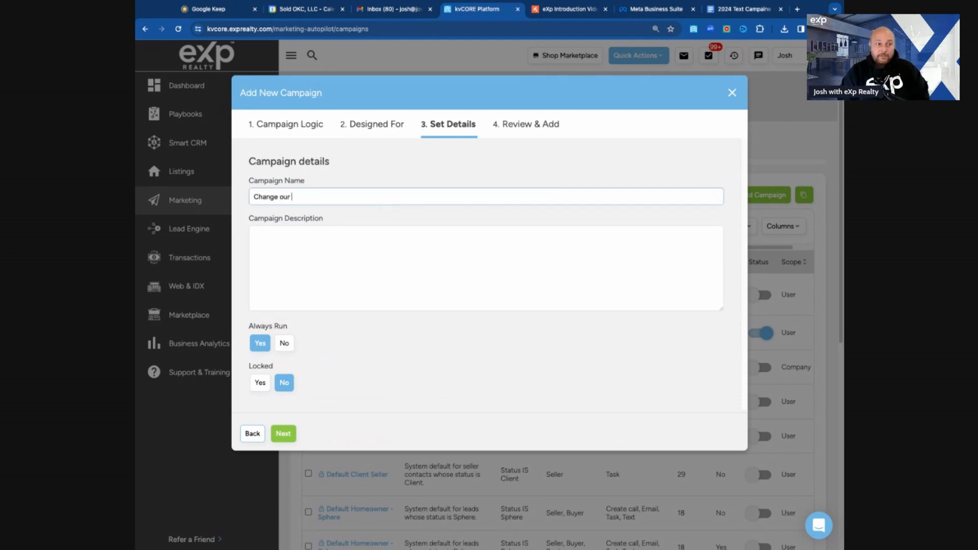
{"action": "type", "text": "t you AC Filters "}
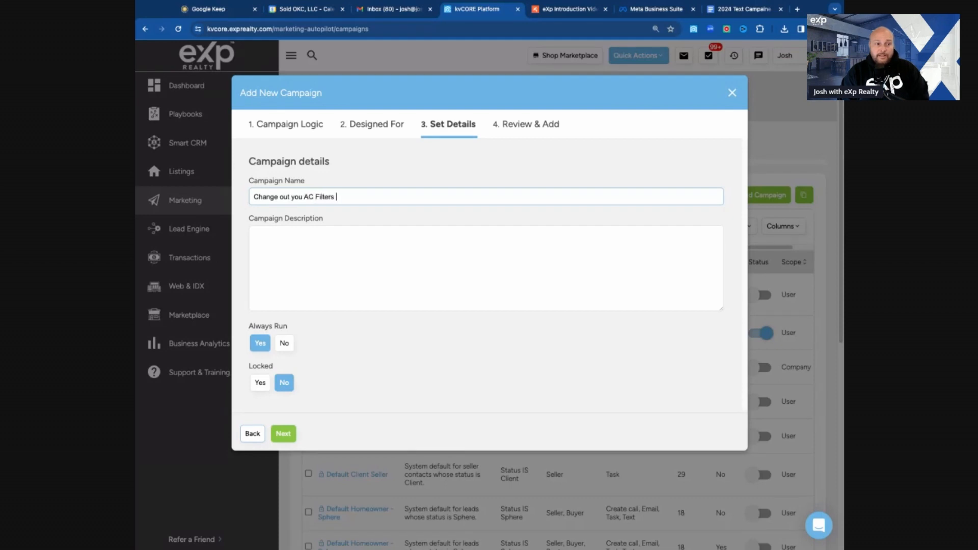
{"action": "type", "text": "and be Weather Aware"}
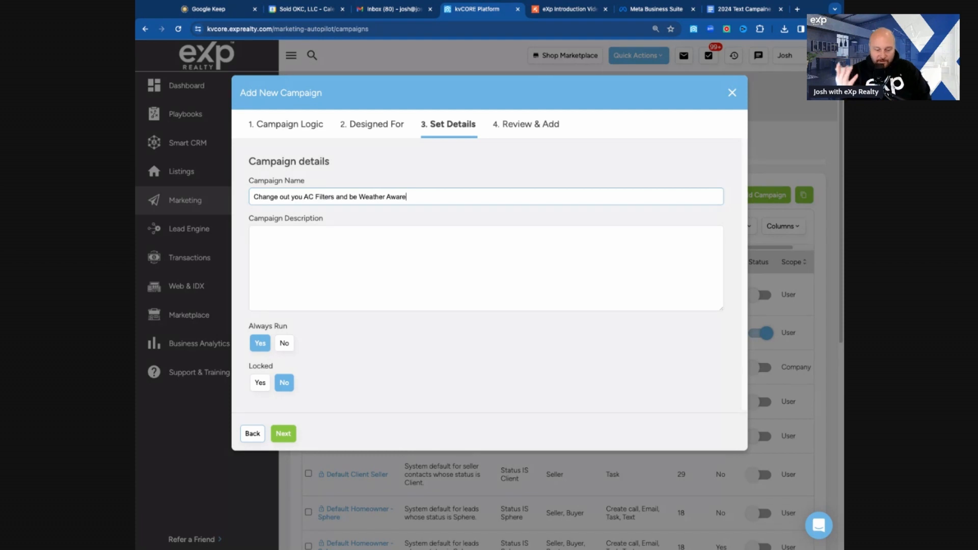
Step: Replace the campaign name with Everyone 2024 text campaign
{"action": "key", "text": "ctrl+a"}
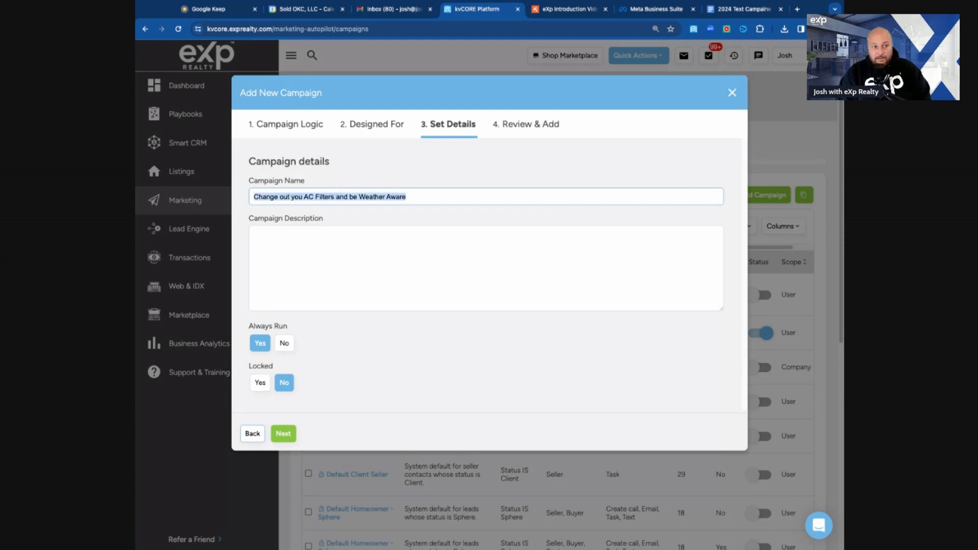
{"action": "type", "text": "Everyone 2024 tet"}
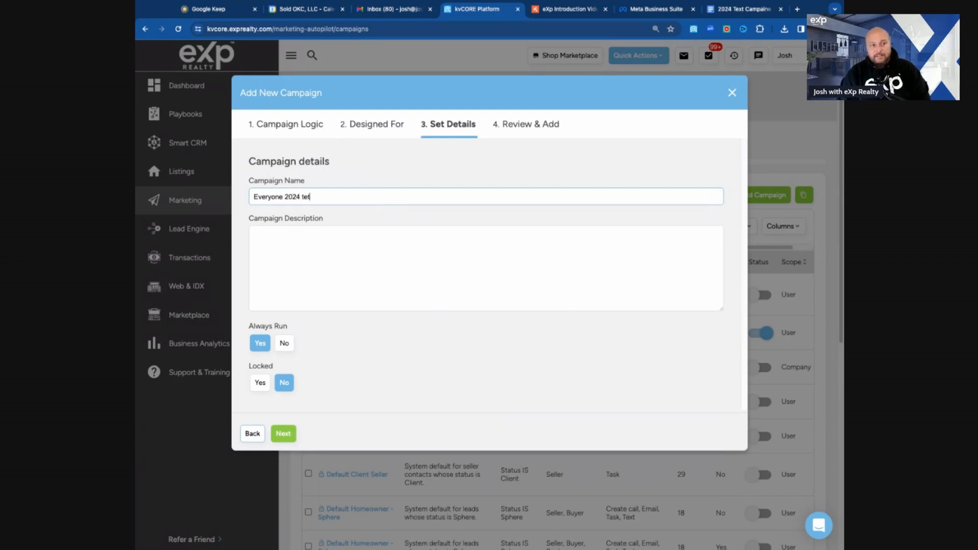
{"action": "key", "text": "BackSpace"}
{"action": "type", "text": "xt cap"}
{"action": "key", "text": "BackSpace"}
{"action": "type", "text": "mpaign"}
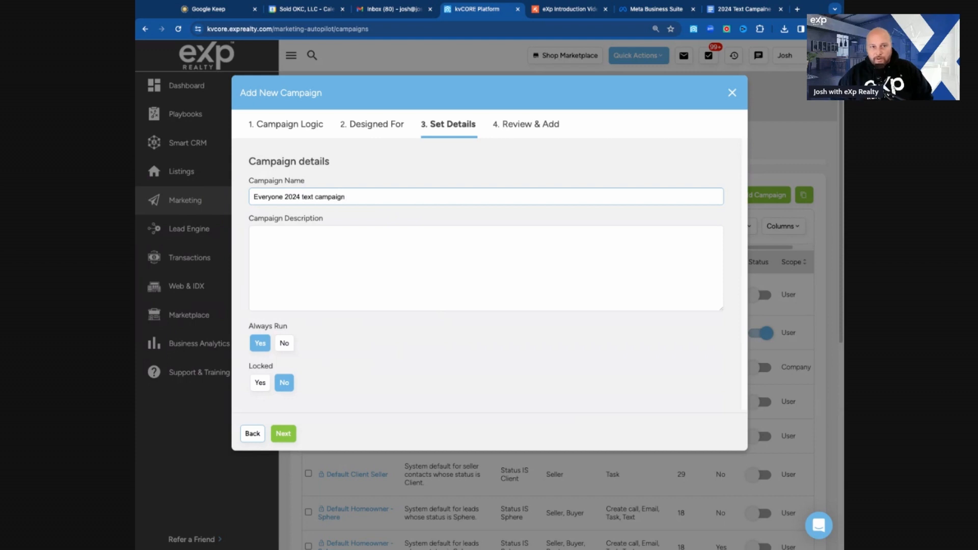
Step: Enter the campaign description keepinig in touch with customers
{"action": "left_click", "coordinate": [359, 256]}
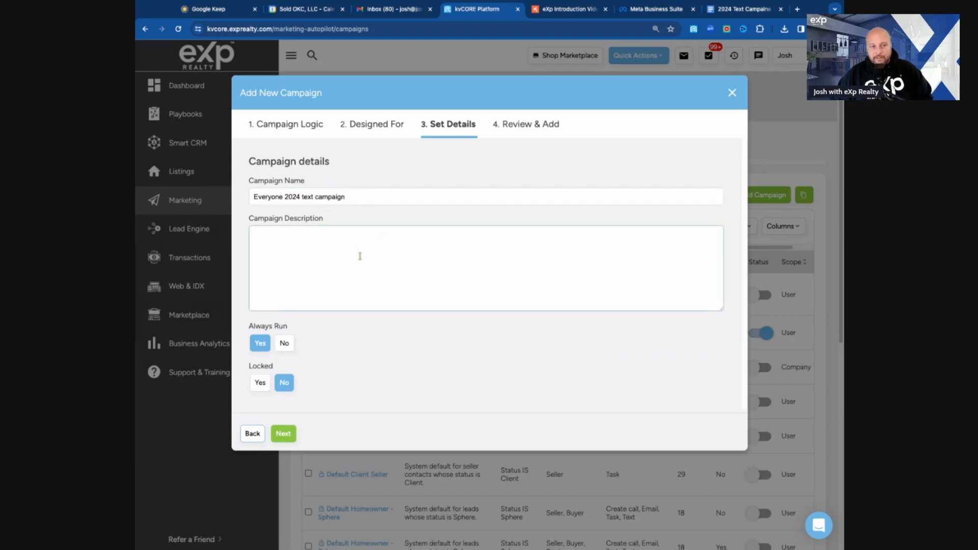
{"action": "type", "text": "keep"}
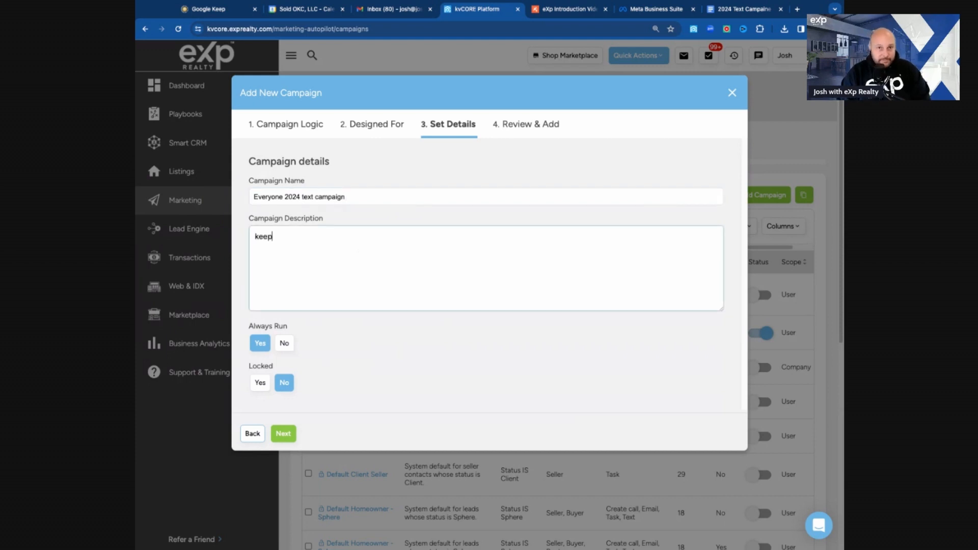
{"action": "type", "text": "inig in touch "}
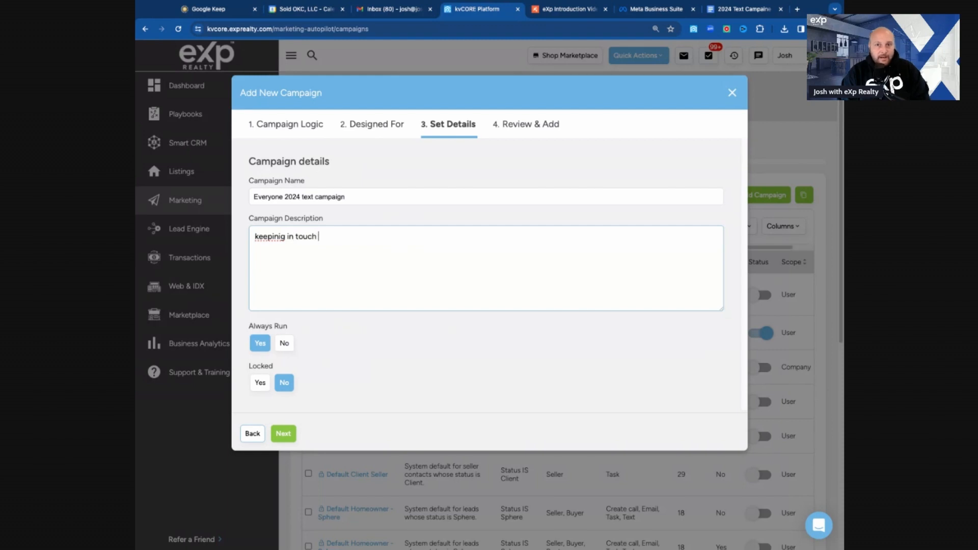
{"action": "type", "text": "with custom"}
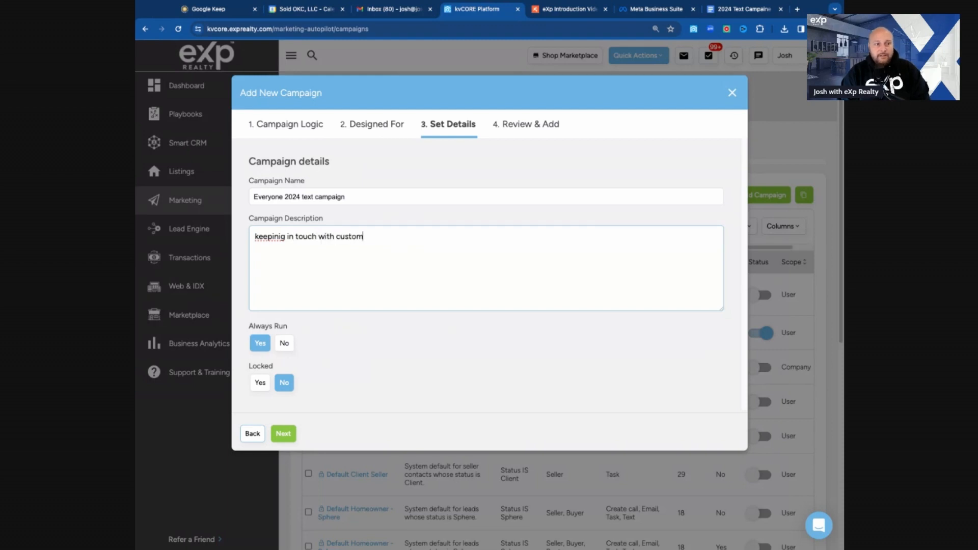
{"action": "type", "text": "ers and ad"}
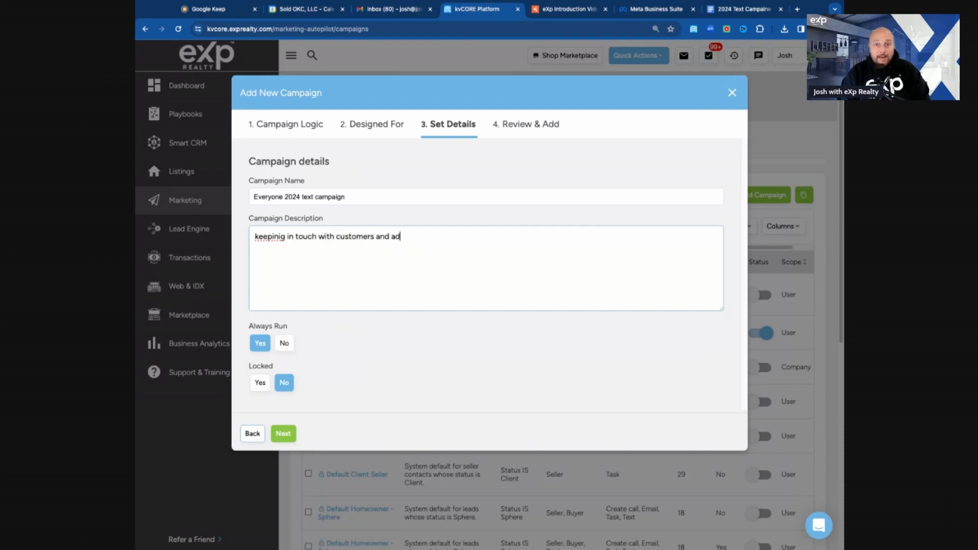
{"action": "type", "text": "ding value"}
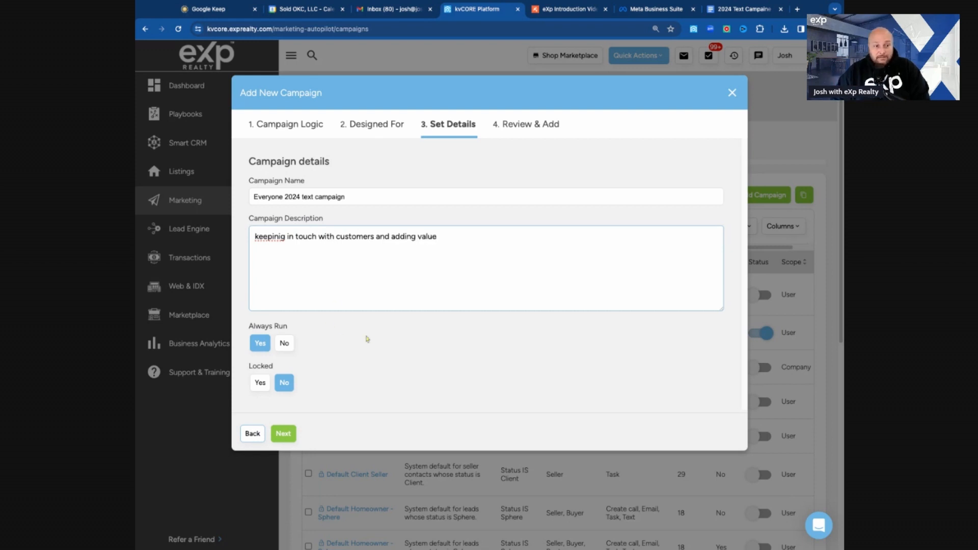
Step: Finish the description as keepinig in touch with customers and adding value, then review and create the campaign
{"action": "left_click", "coordinate": [283, 433]}
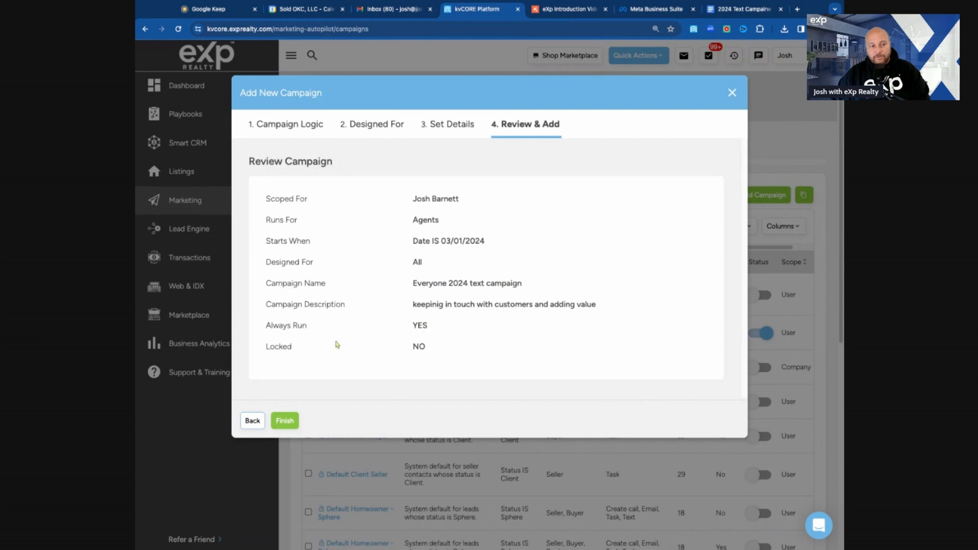
{"action": "left_click", "coordinate": [284, 421]}
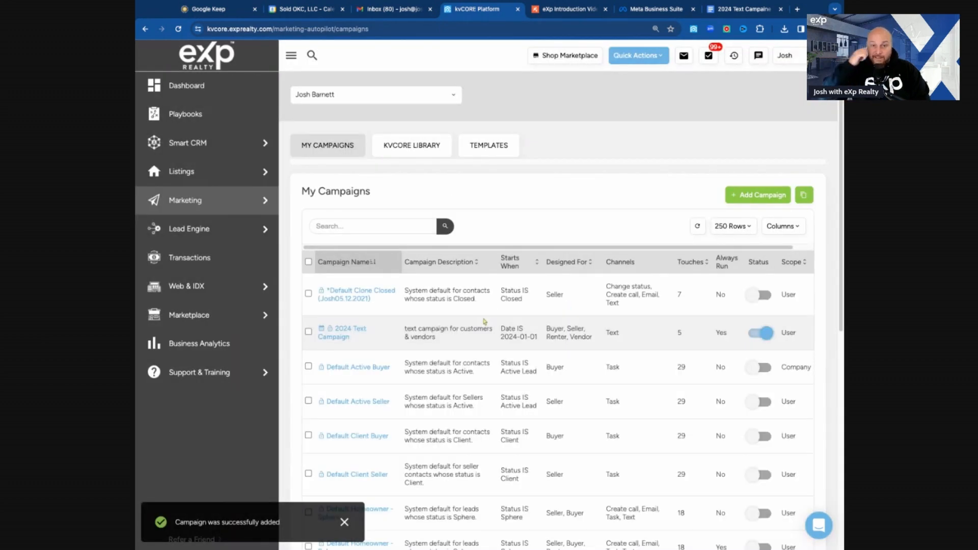
Step: Search the campaign list for 2024 and open the Everyone 2024 text campaign
{"action": "left_click", "coordinate": [375, 228]}
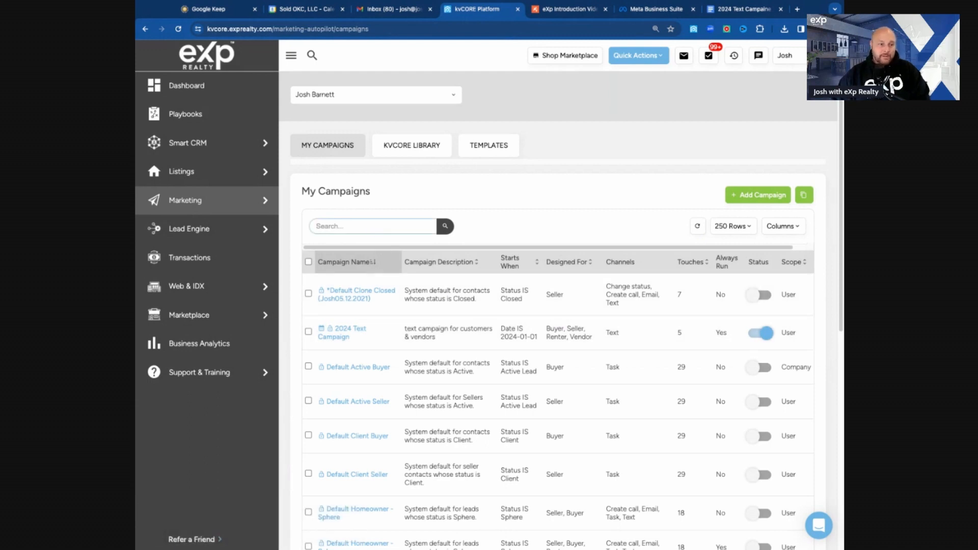
{"action": "type", "text": "2024"}
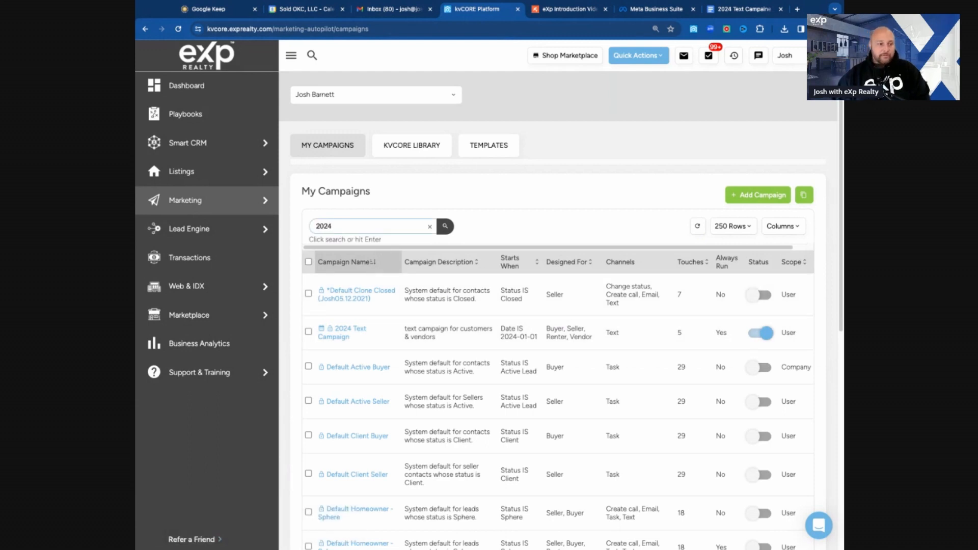
{"action": "left_click", "coordinate": [450, 230]}
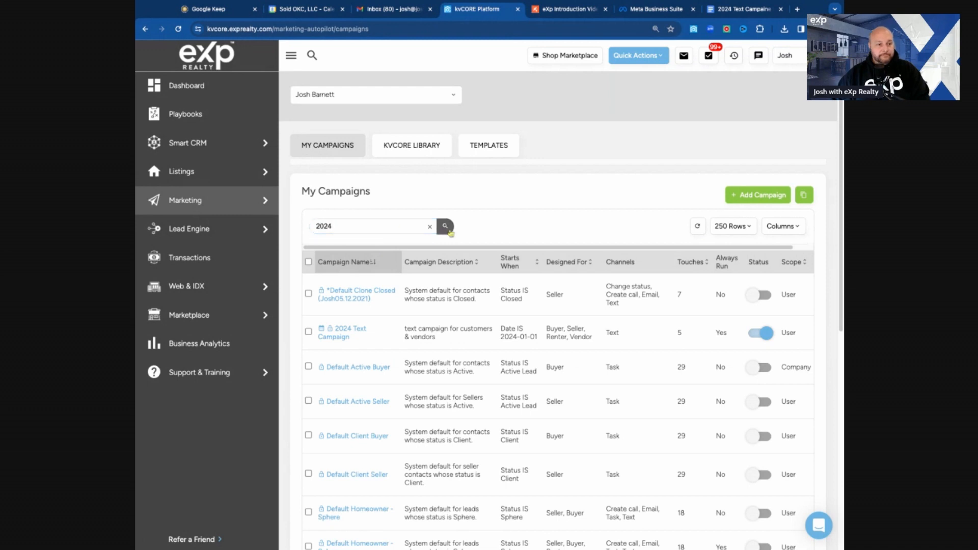
{"action": "left_click", "coordinate": [445, 227]}
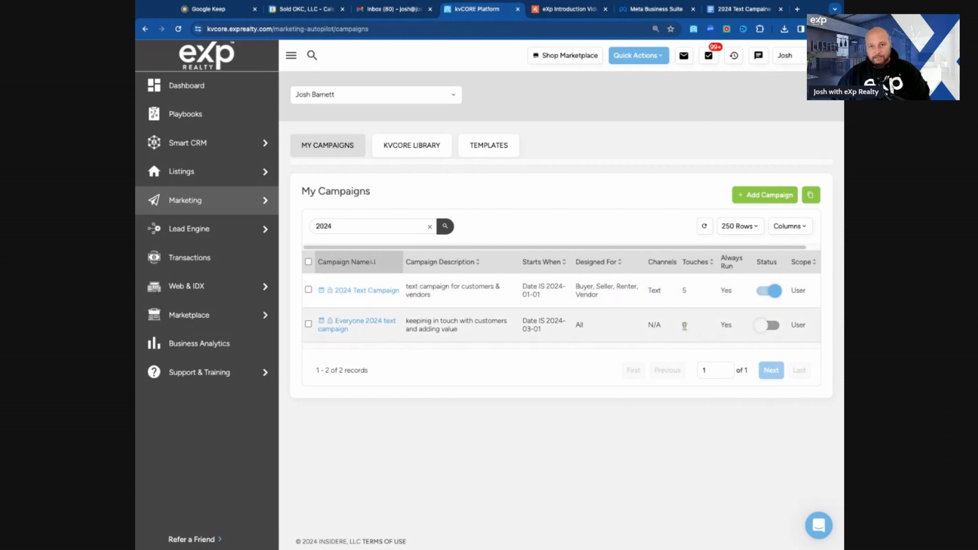
{"action": "left_click", "coordinate": [379, 324]}
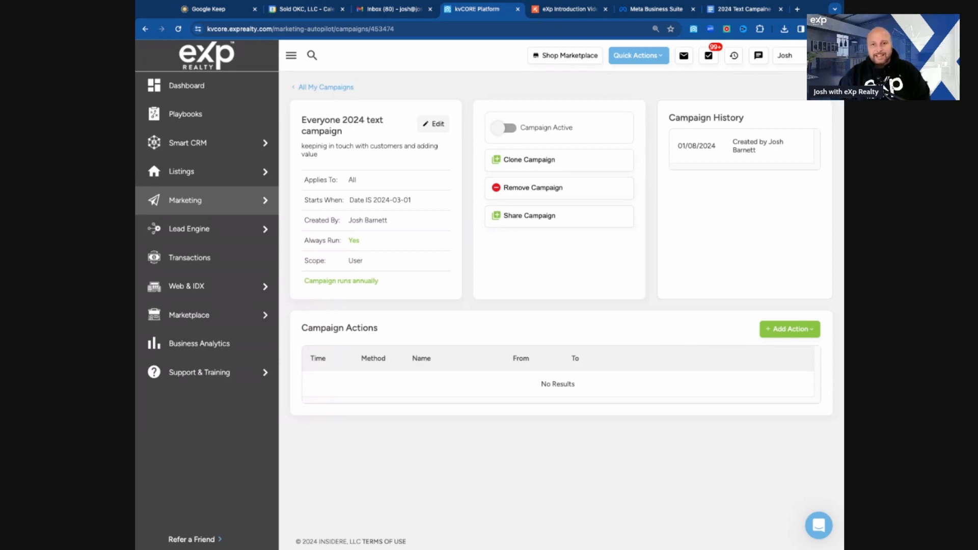
Step: Add a Text/SMS action named March 1st, sent from Agent to Contact
{"action": "left_click", "coordinate": [765, 332]}
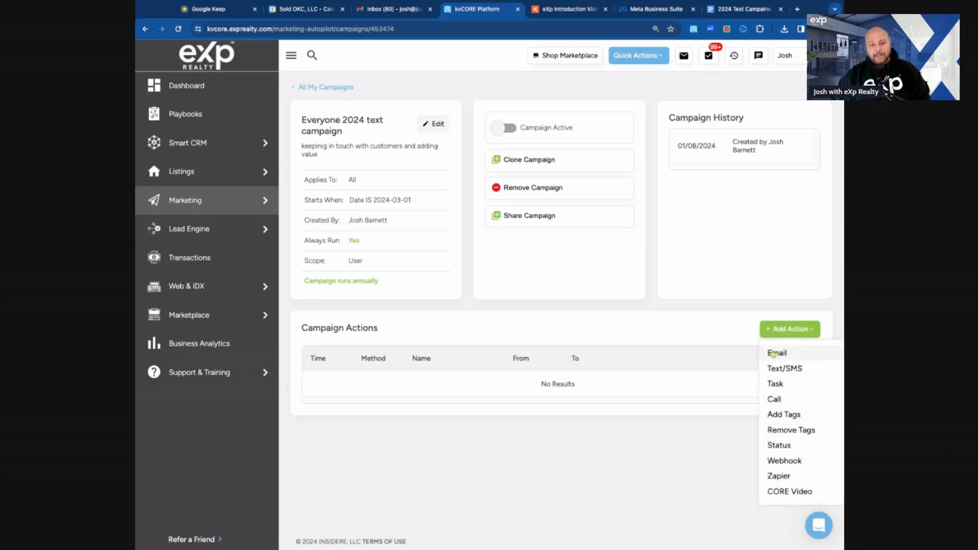
{"action": "left_click", "coordinate": [779, 369]}
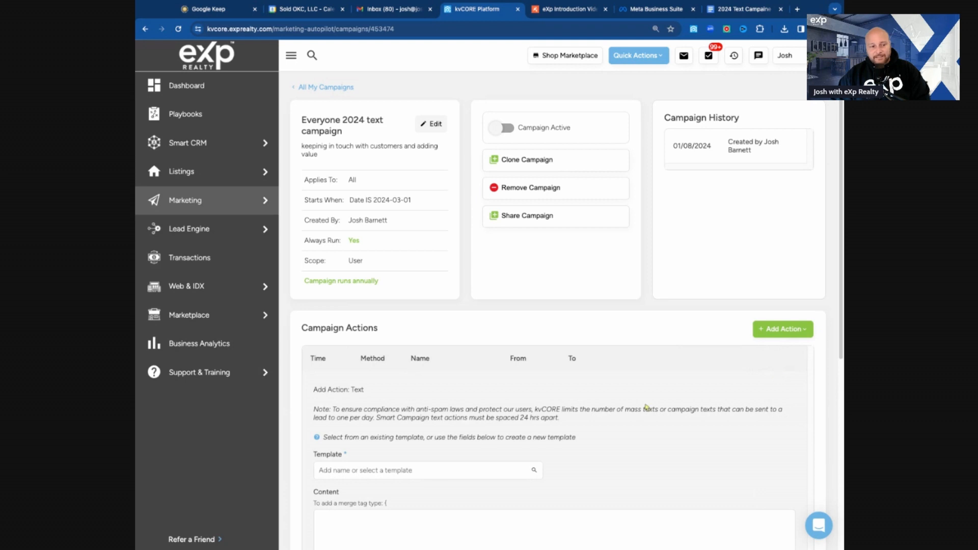
{"action": "type", "text": "March "}
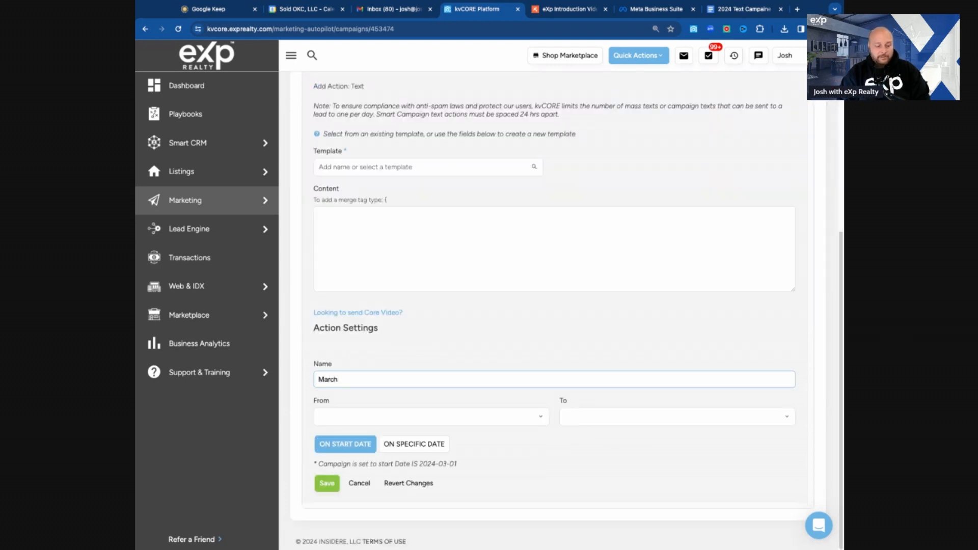
{"action": "type", "text": "1st"}
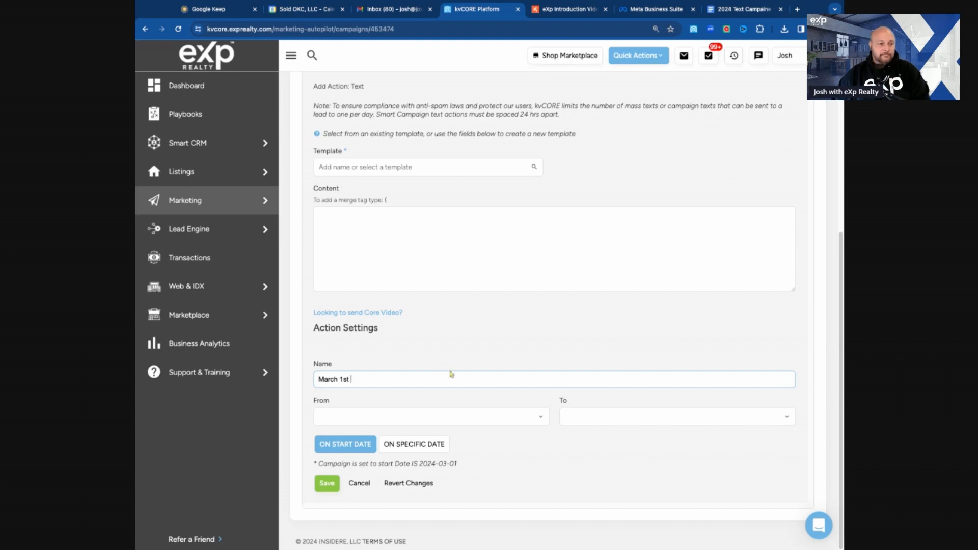
{"action": "left_click", "coordinate": [475, 418]}
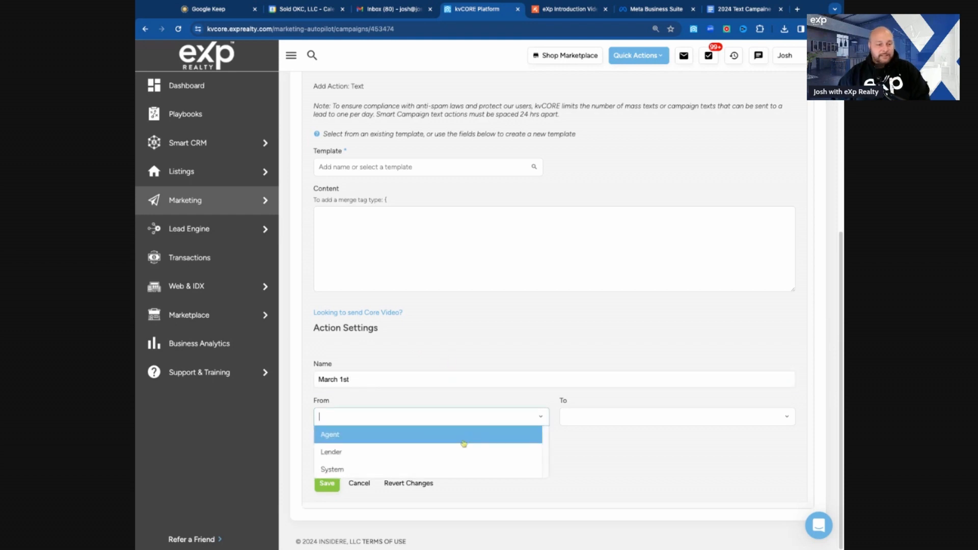
{"action": "left_click", "coordinate": [464, 442]}
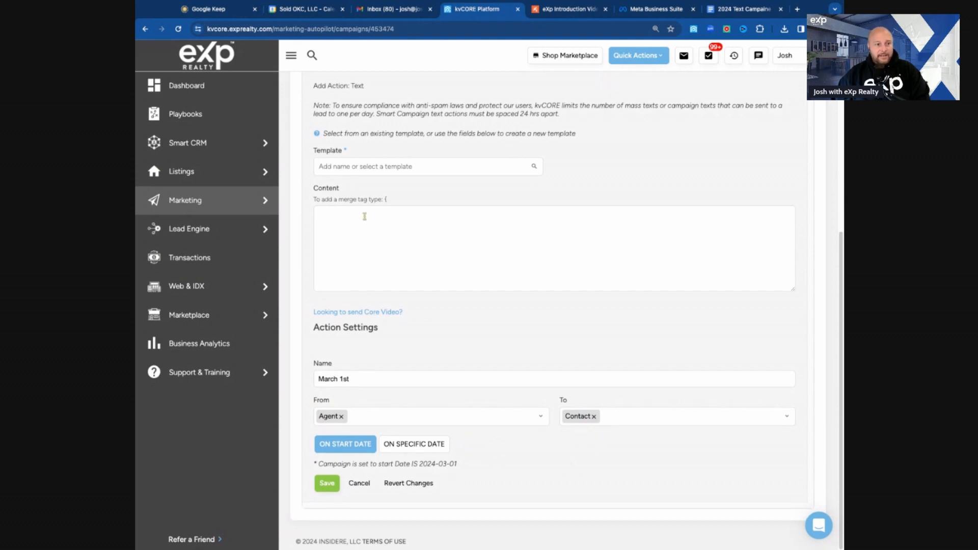
Step: Write the text: Don't forget to switch out your AC Filters and be weather aware, its the beginning of March, signed VR with the agent's name
{"action": "left_click", "coordinate": [390, 211]}
{"action": "type", "text": "Don't forget to switch "}
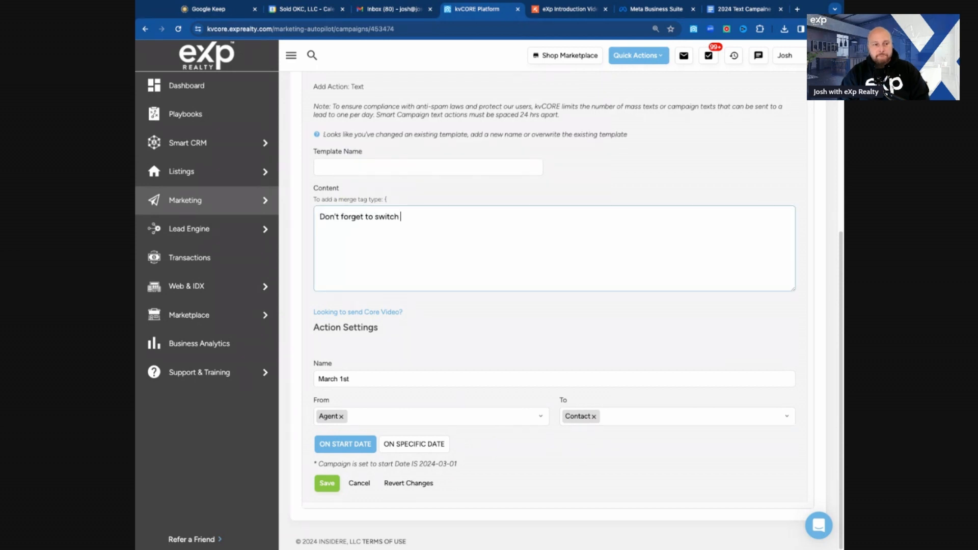
{"action": "type", "text": "out your AC Filters and be weather"}
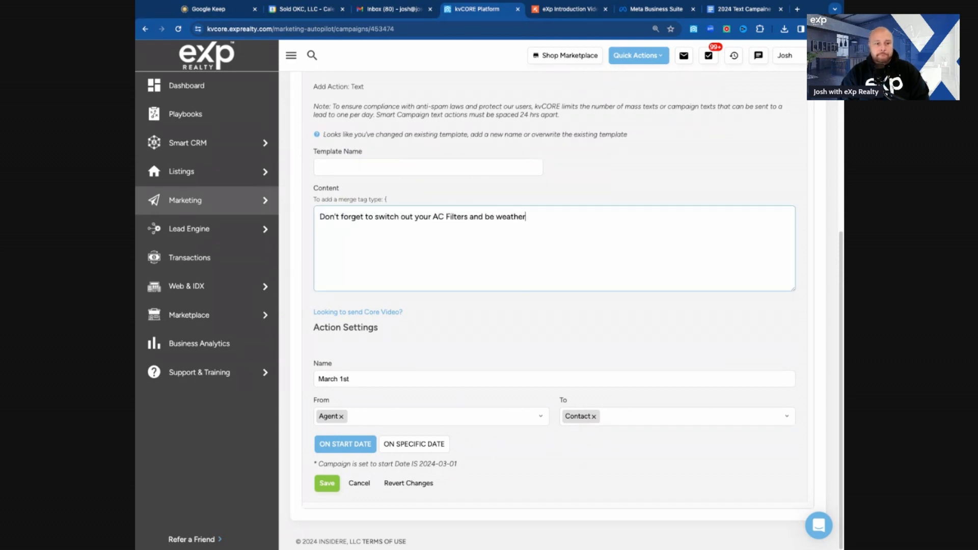
{"action": "type", "text": " away, its the beginning of March."}
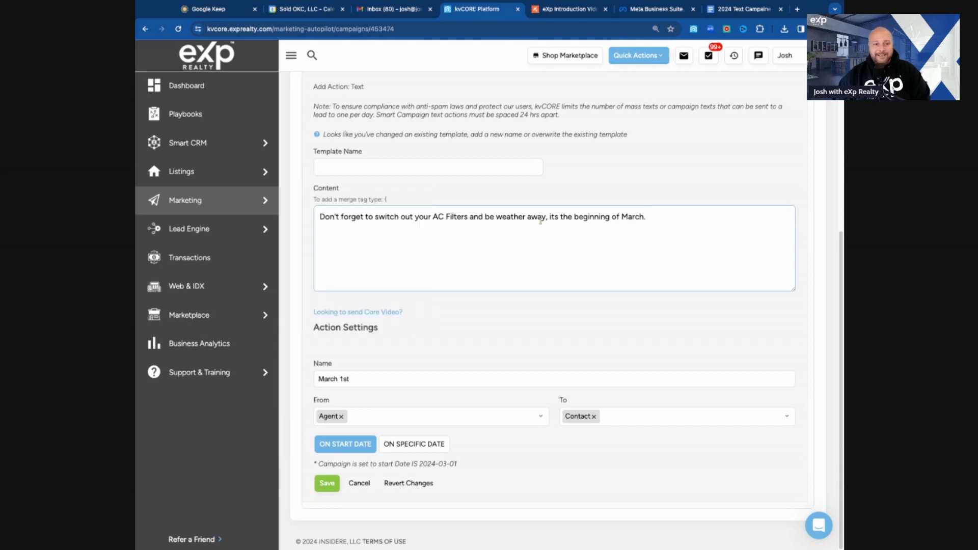
{"action": "key", "text": "BackSpace"}
{"action": "type", "text": "re"}
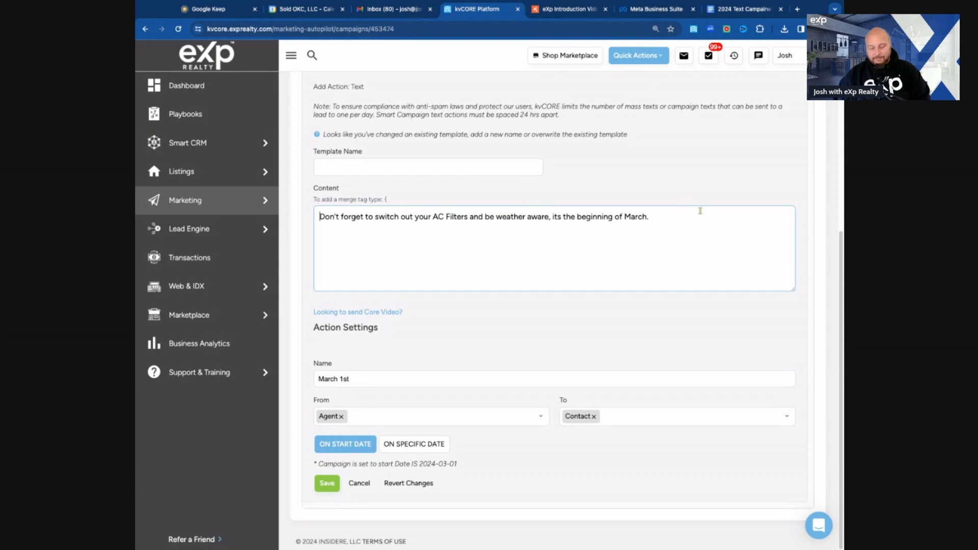
{"action": "key", "text": "Home"}
{"action": "type", "text": "VR Josh"}
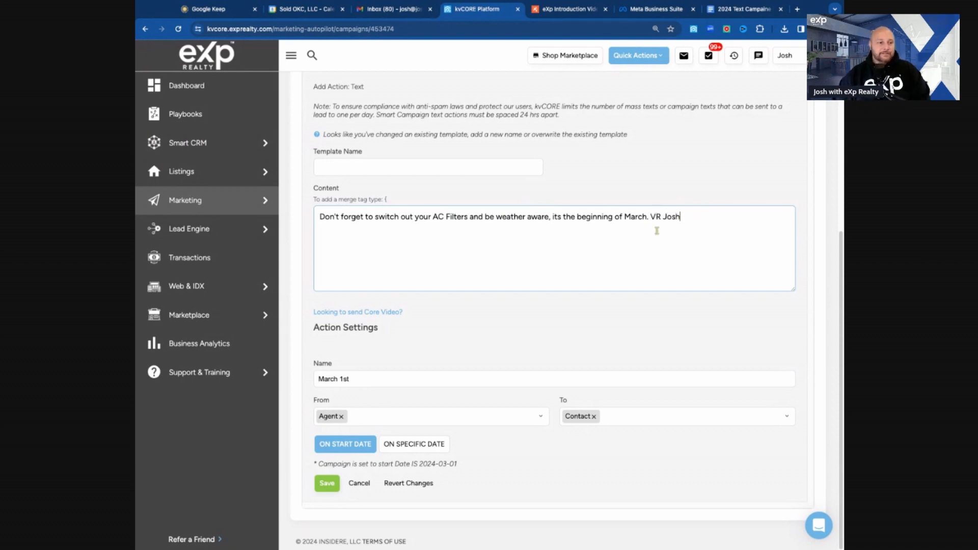
Step: Schedule the text action on the specific date 03/01/2024
{"action": "left_click", "coordinate": [413, 383]}
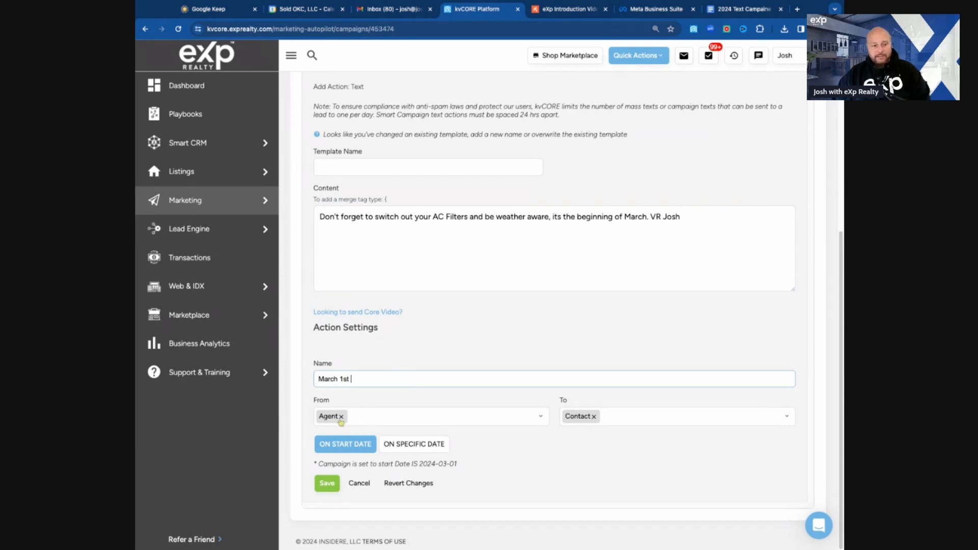
{"action": "left_click", "coordinate": [361, 446]}
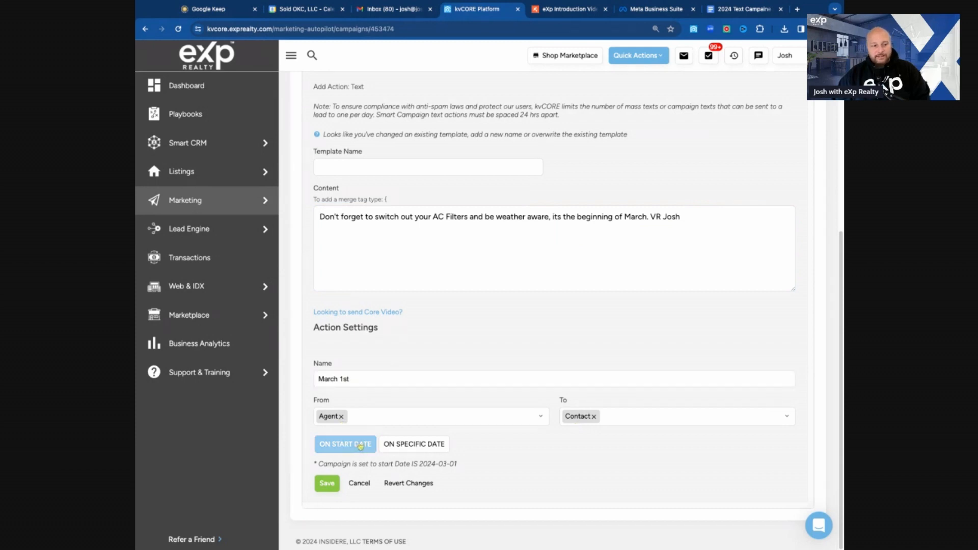
{"action": "left_click", "coordinate": [414, 445]}
{"action": "scroll", "coordinate": [536, 442], "scroll_direction": "down", "scroll_amount": 1}
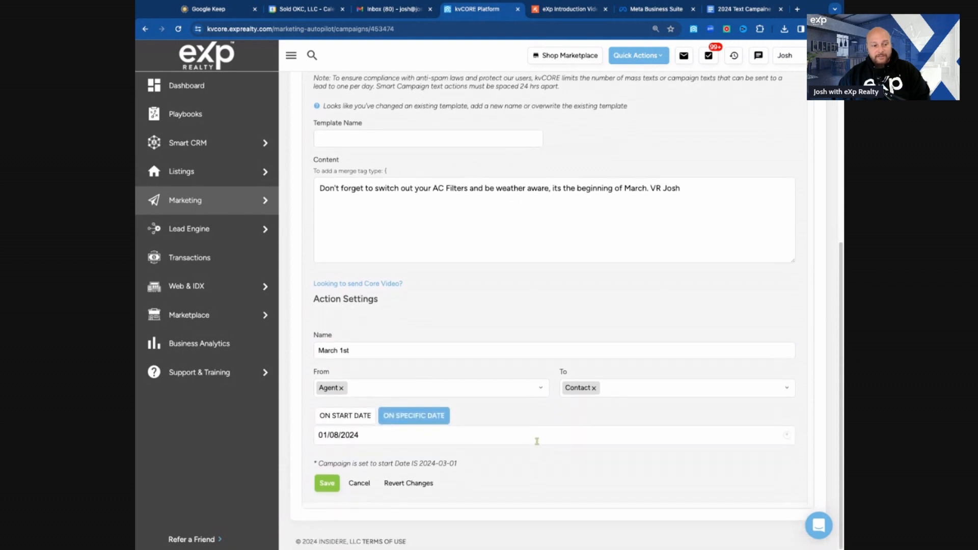
{"action": "left_click", "coordinate": [536, 441]}
{"action": "left_click", "coordinate": [404, 334]}
{"action": "scroll", "coordinate": [498, 476], "scroll_direction": "up", "scroll_amount": 2}
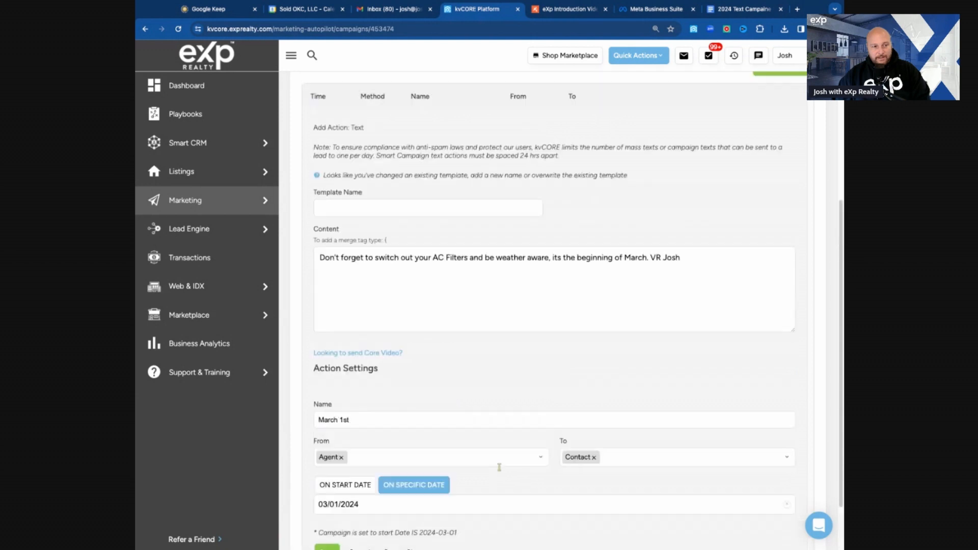
Step: Name the new text template March 1st and save the action
{"action": "scroll", "coordinate": [499, 467], "scroll_direction": "up", "scroll_amount": 3}
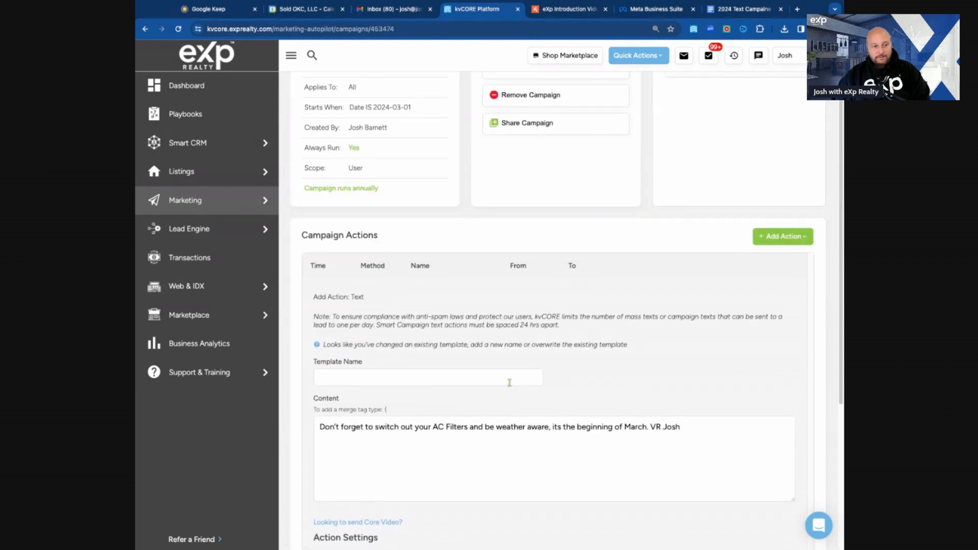
{"action": "scroll", "coordinate": [510, 369], "scroll_direction": "up", "scroll_amount": 2}
{"action": "scroll", "coordinate": [561, 404], "scroll_direction": "down", "scroll_amount": 2}
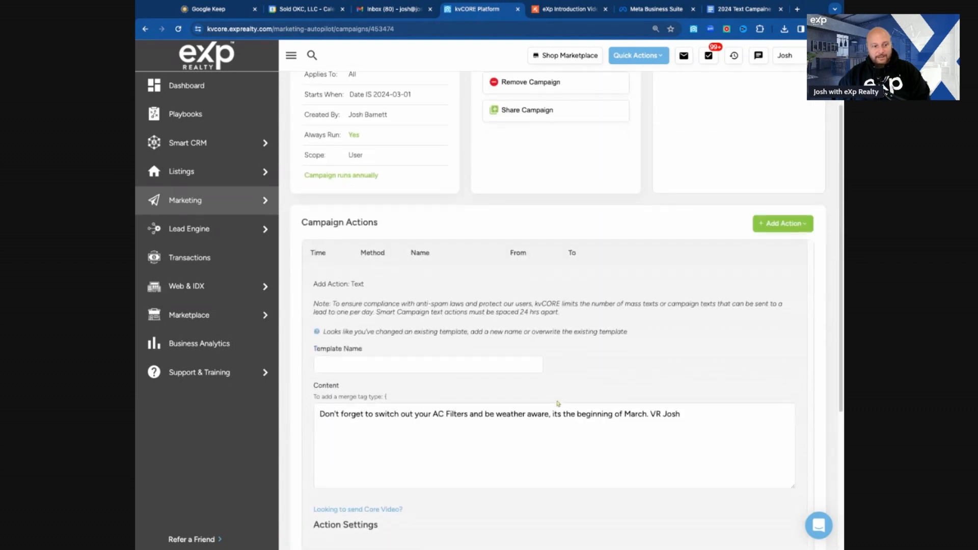
{"action": "left_click", "coordinate": [466, 367]}
{"action": "type", "text": "Mac"}
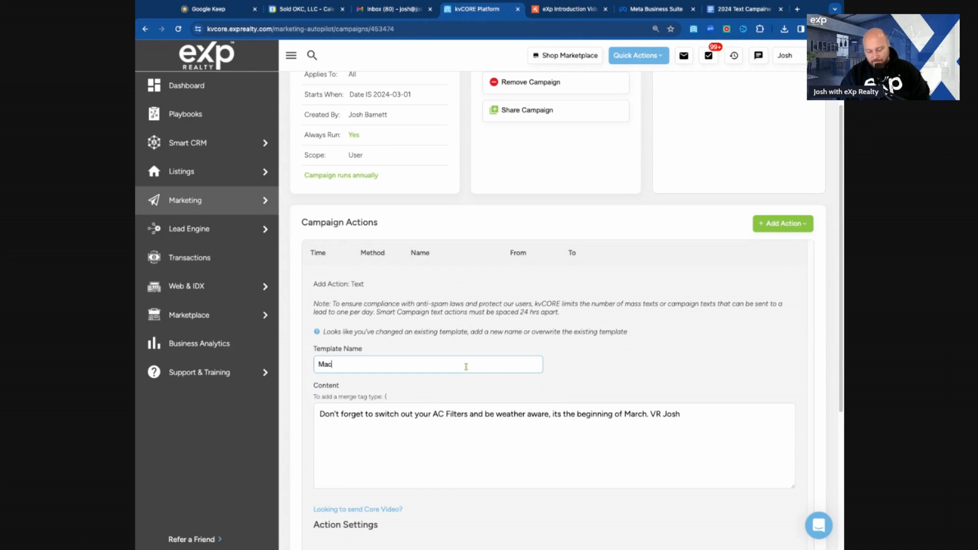
{"action": "type", "text": "ro"}
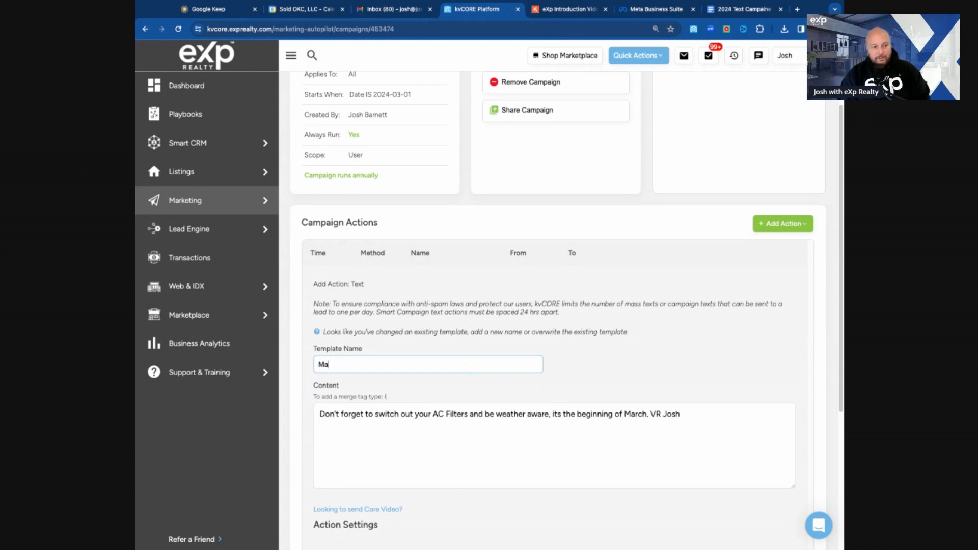
{"action": "type", "text": "rch 1st"}
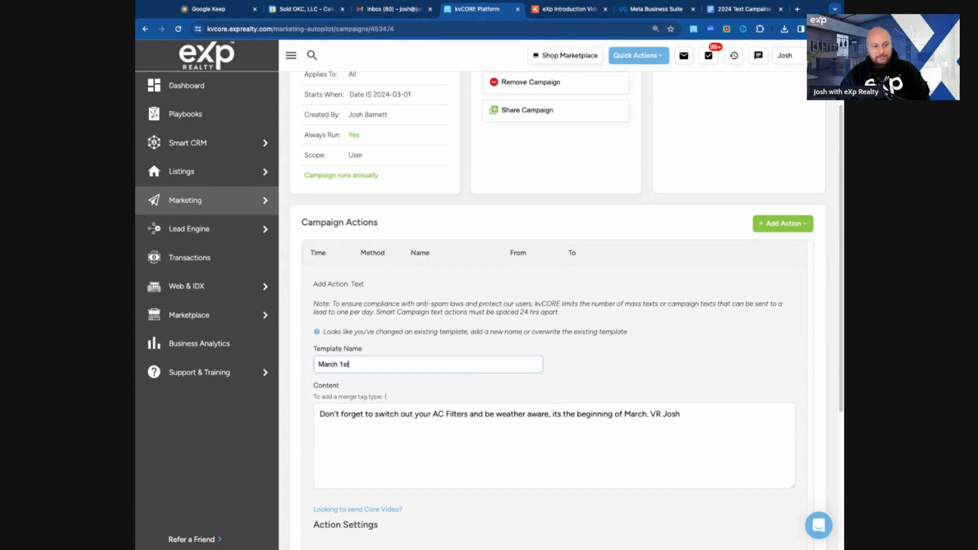
{"action": "scroll", "coordinate": [580, 347], "scroll_direction": "down", "scroll_amount": 3}
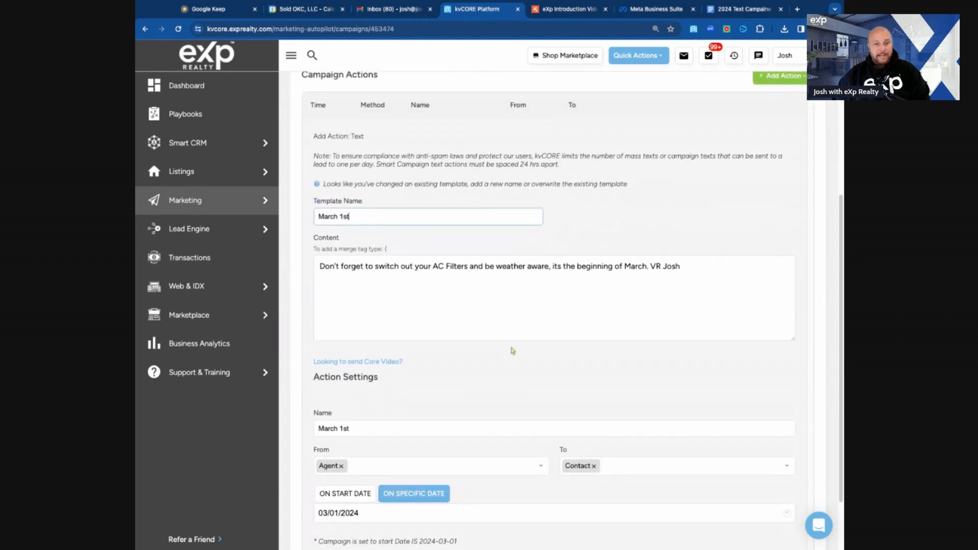
{"action": "scroll", "coordinate": [512, 351], "scroll_direction": "down", "scroll_amount": 2}
{"action": "left_click", "coordinate": [333, 482]}
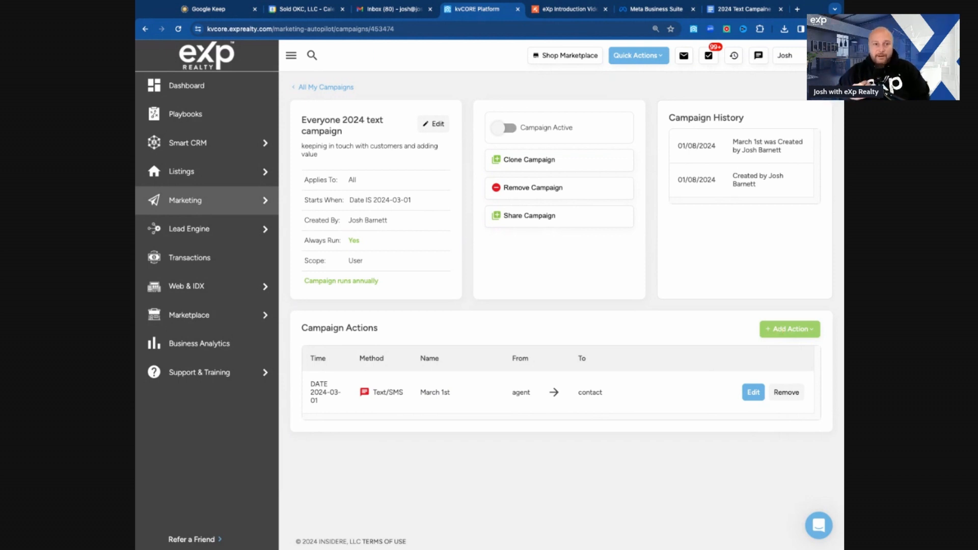
Step: Add another Text action and enter the new template name Keep the outside pets water full with a rain catch system
{"action": "left_click", "coordinate": [782, 334]}
{"action": "left_click", "coordinate": [779, 372]}
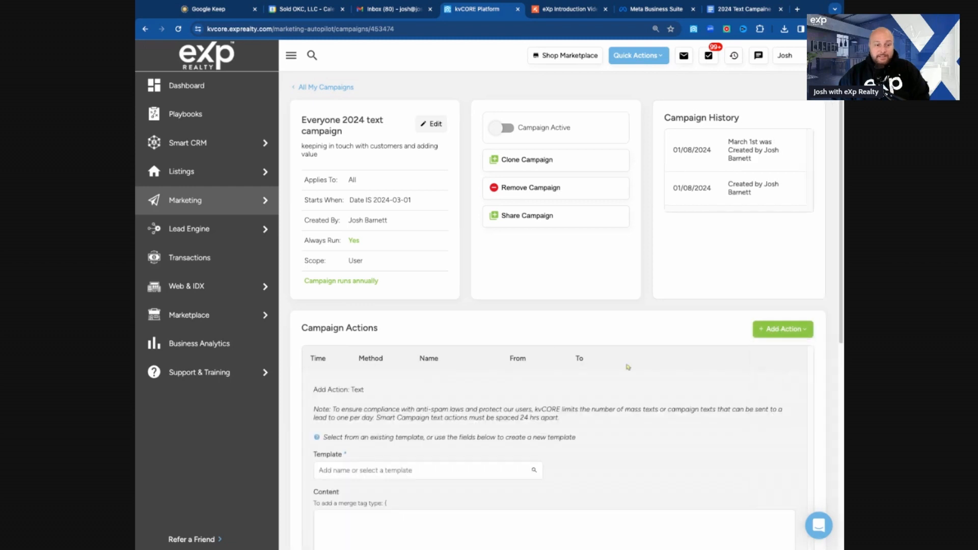
{"action": "scroll", "coordinate": [437, 313], "scroll_direction": "down", "scroll_amount": 4}
{"action": "left_click", "coordinate": [436, 265]}
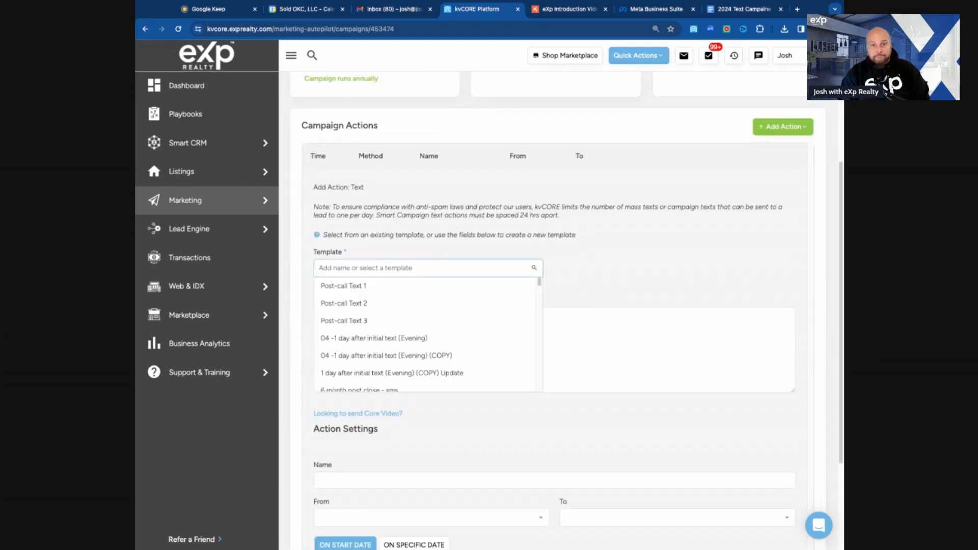
{"action": "type", "text": "Keep t"}
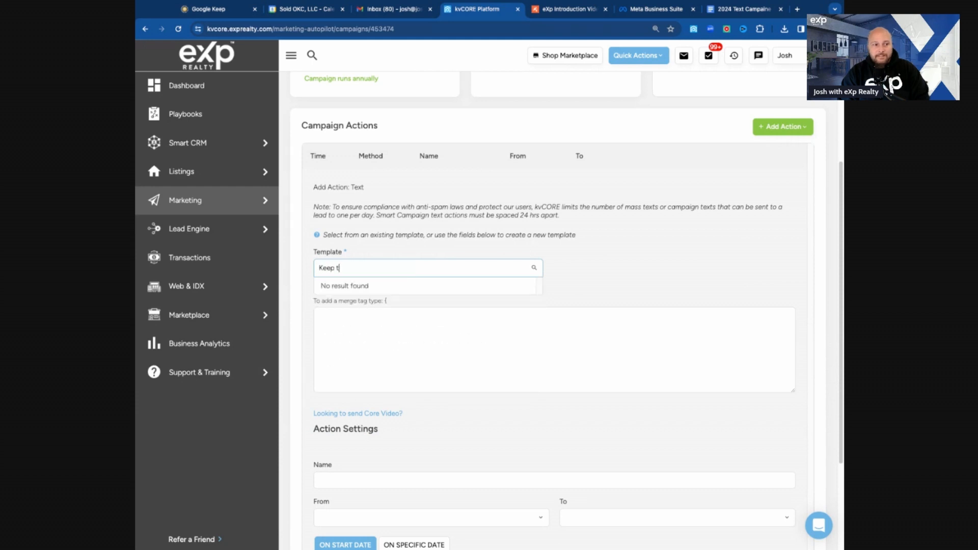
{"action": "type", "text": "he outseid"}
{"action": "type", "text": "be pet"}
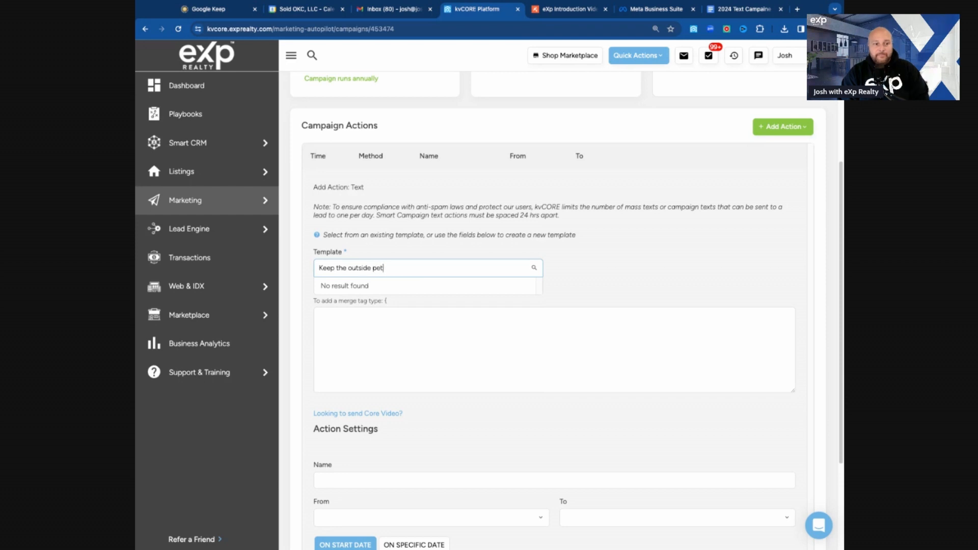
{"action": "type", "text": "s water full with "}
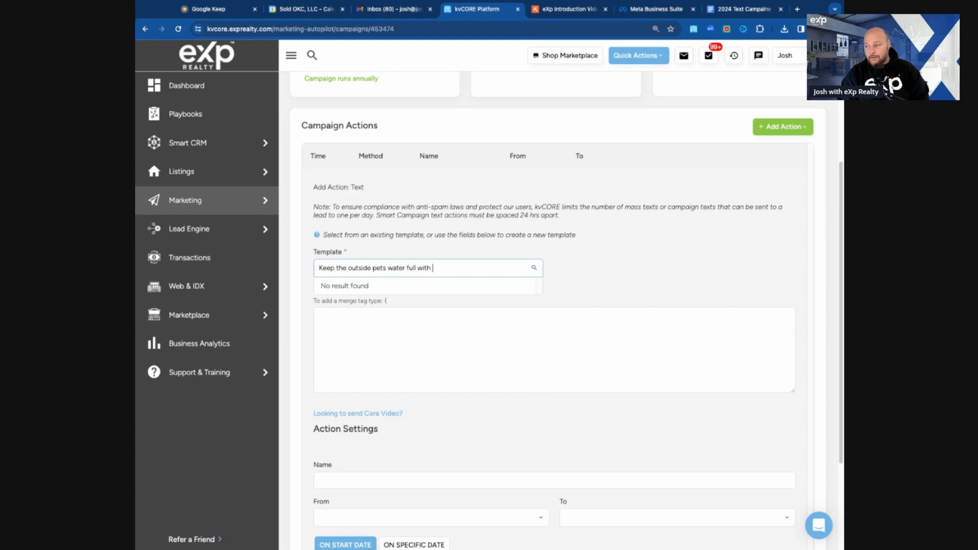
{"action": "type", "text": "a rain "}
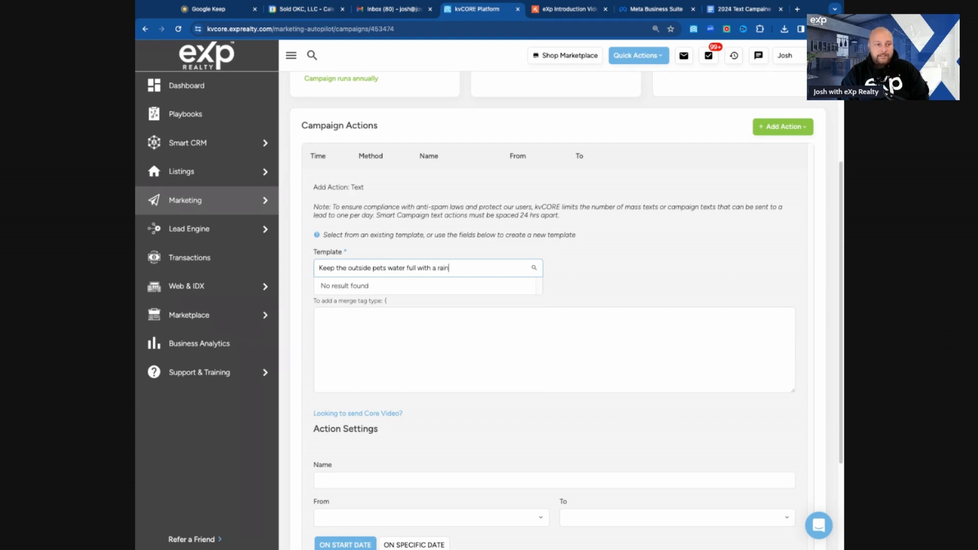
{"action": "type", "text": "catchs"}
{"action": "key", "text": "BackSpace"}
{"action": "type", "text": "system"}
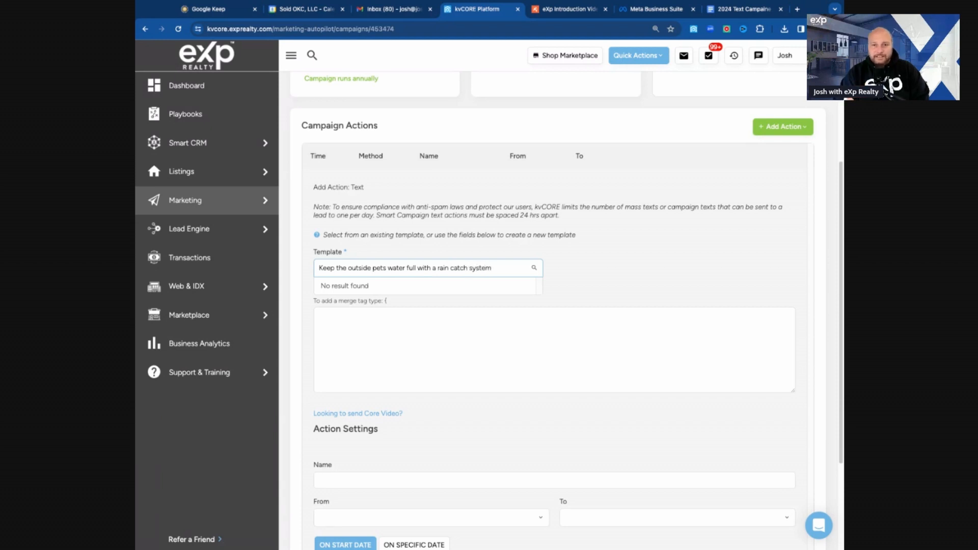
{"action": "left_click", "coordinate": [446, 331]}
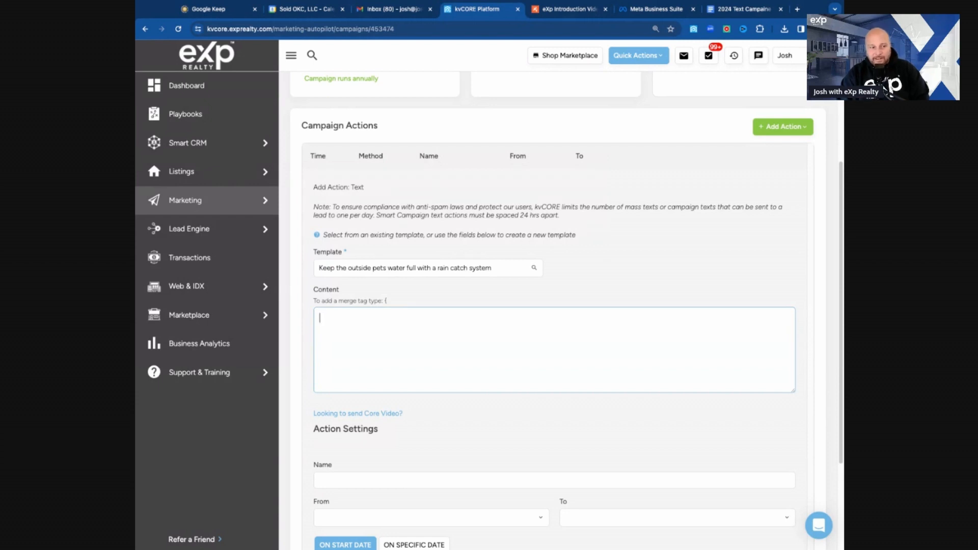
Step: Write the text: In the summer it gets hot, other home owners use rain catch systems to ensure their outside pets always have water, offering links, signed VR with the agent's name
{"action": "type", "text": "{n the summer it gets hot, other "}
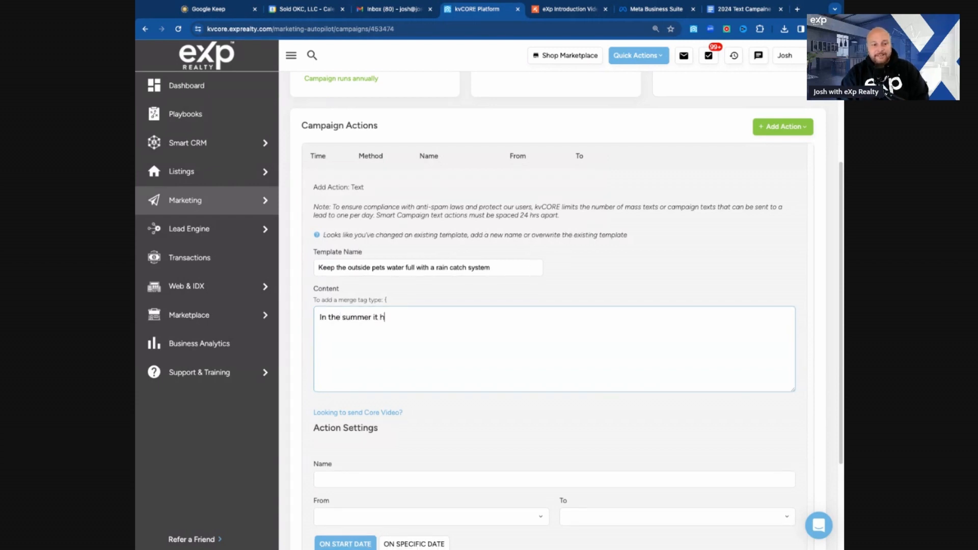
{"action": "type", "text": "home owners use ra"}
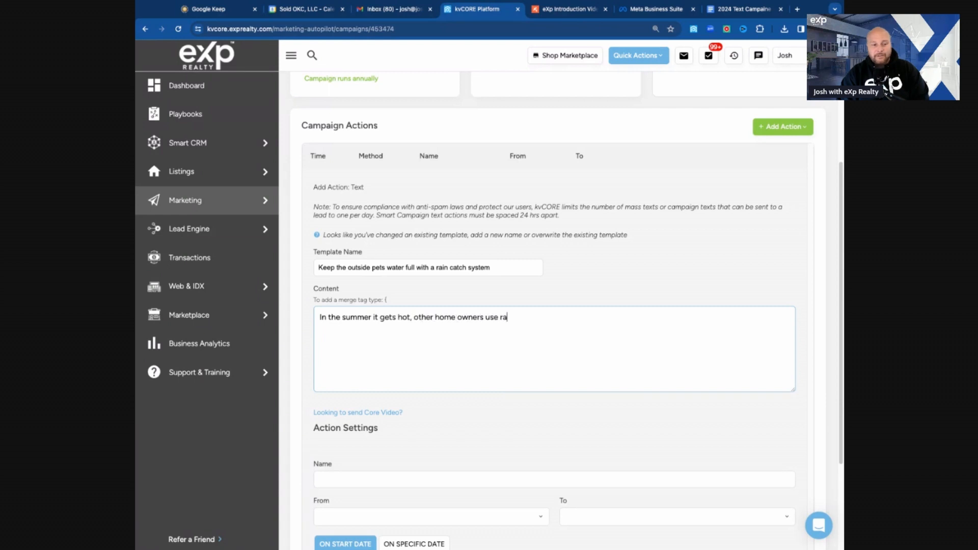
{"action": "type", "text": "in catch systems to ensure their outside pets always have water. V"}
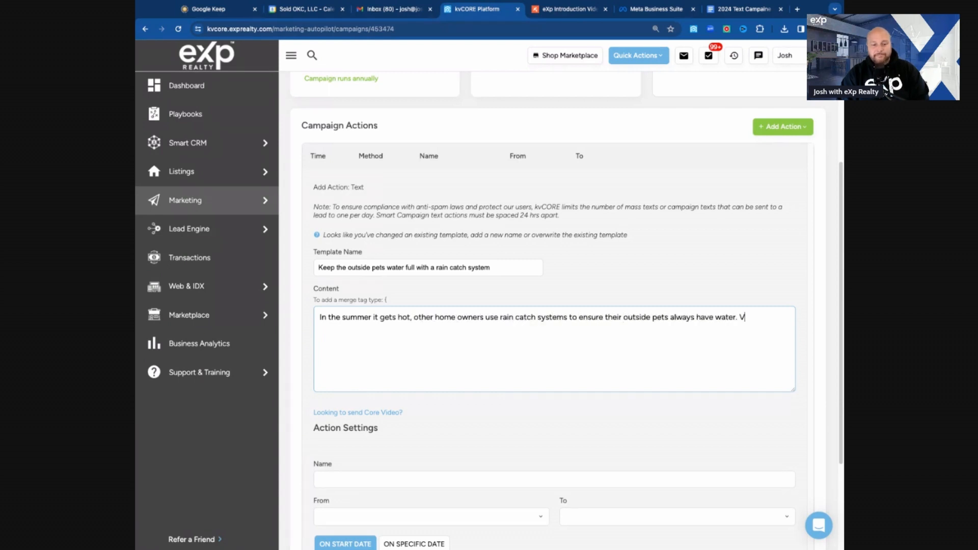
{"action": "key", "text": "BackSpace"}
{"action": "type", "text": "Let me know if"}
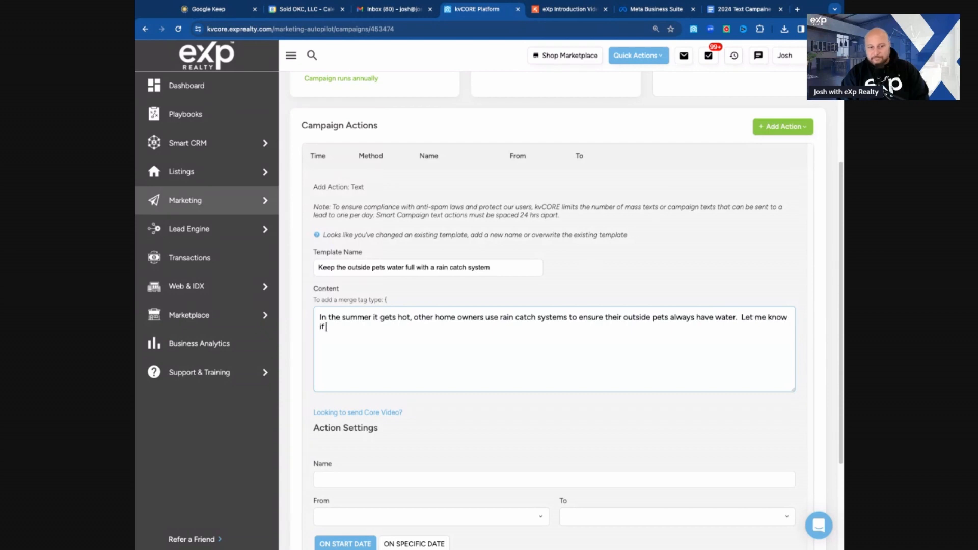
{"action": "type", "text": " your like a link to a couple to see"}
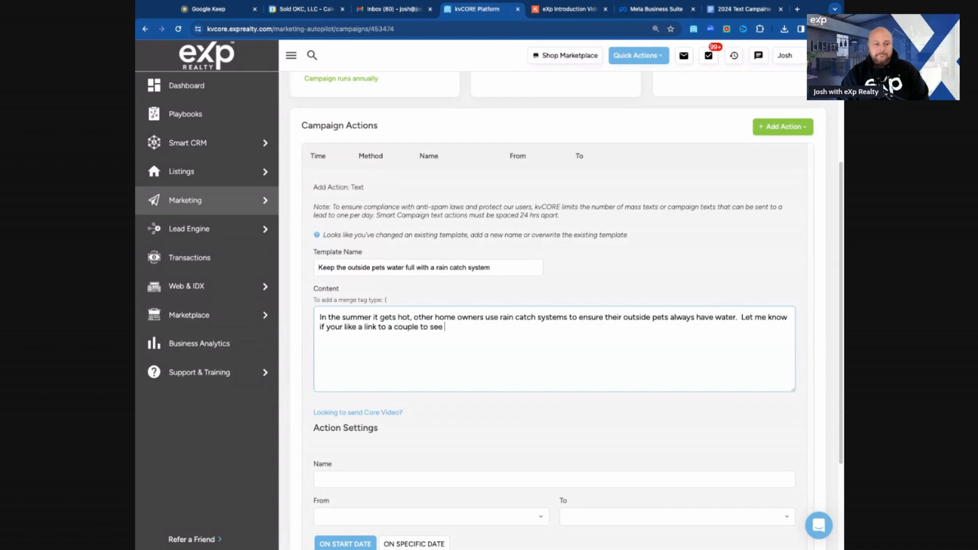
{"action": "type", "text": " what I am talking about.  VR Josh"}
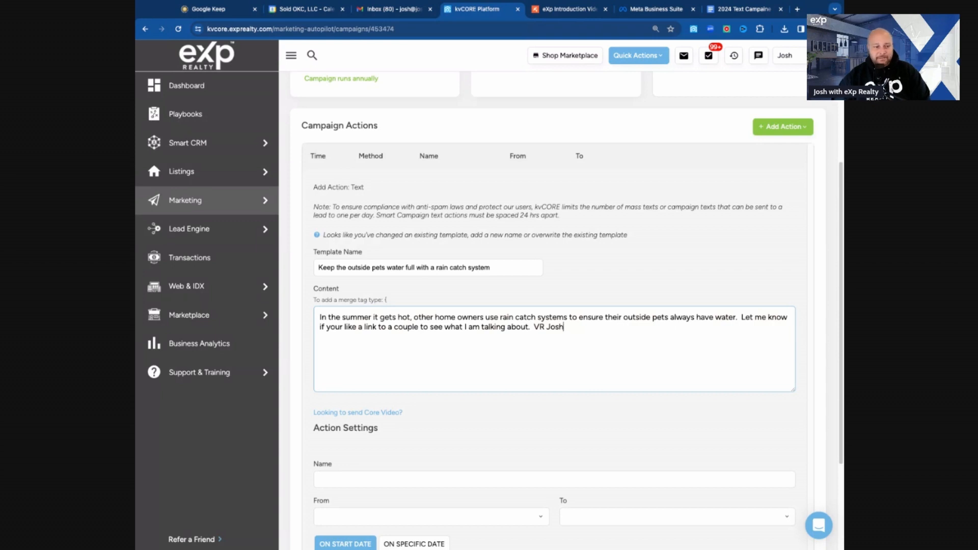
Step: Name the action Rain Catch 2024 and set it to send from Agent to Contact
{"action": "scroll", "coordinate": [476, 370], "scroll_direction": "down", "scroll_amount": 3}
{"action": "left_click", "coordinate": [402, 337]}
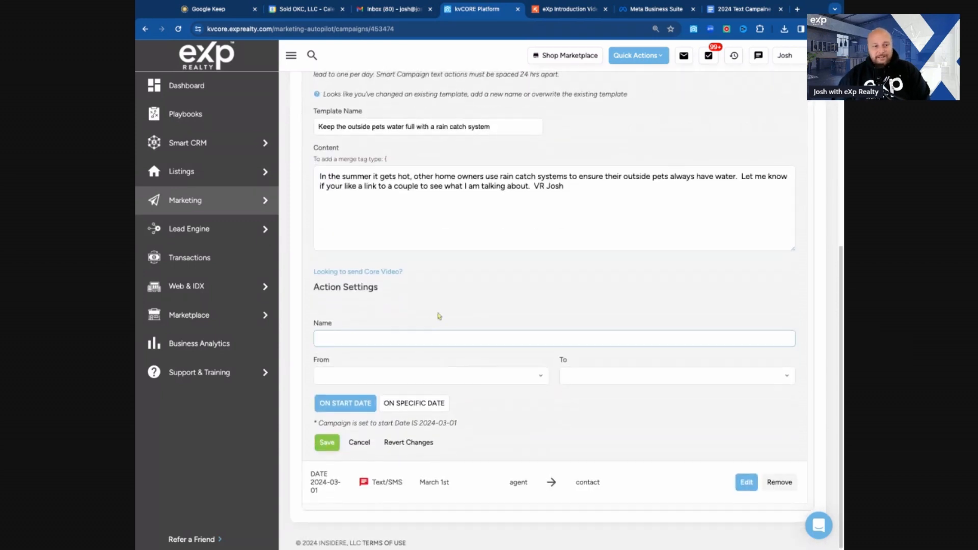
{"action": "type", "text": "Racin"}
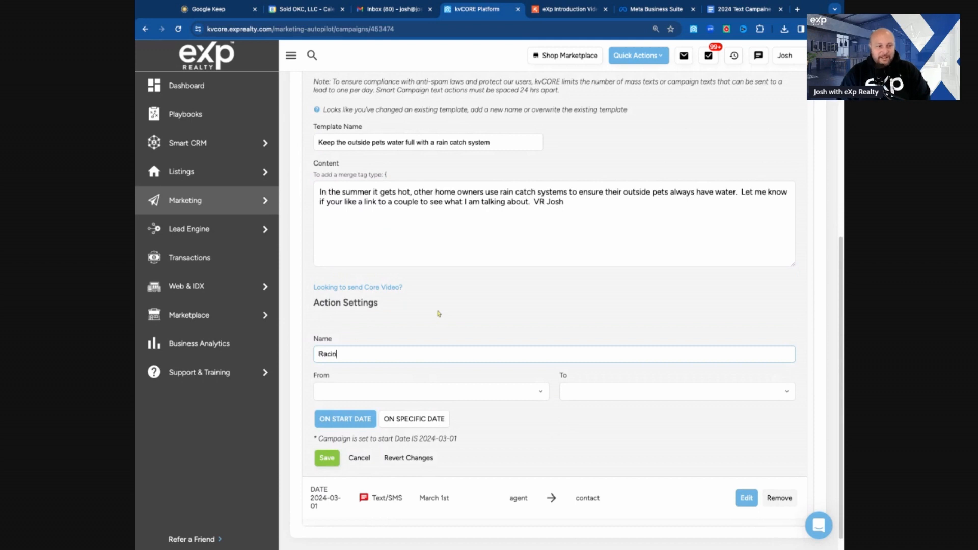
{"action": "key", "text": "BackSpace"}
{"action": "key", "text": "BackSpace"}
{"action": "key", "text": "BackSpace"}
{"action": "type", "text": "in Catch"}
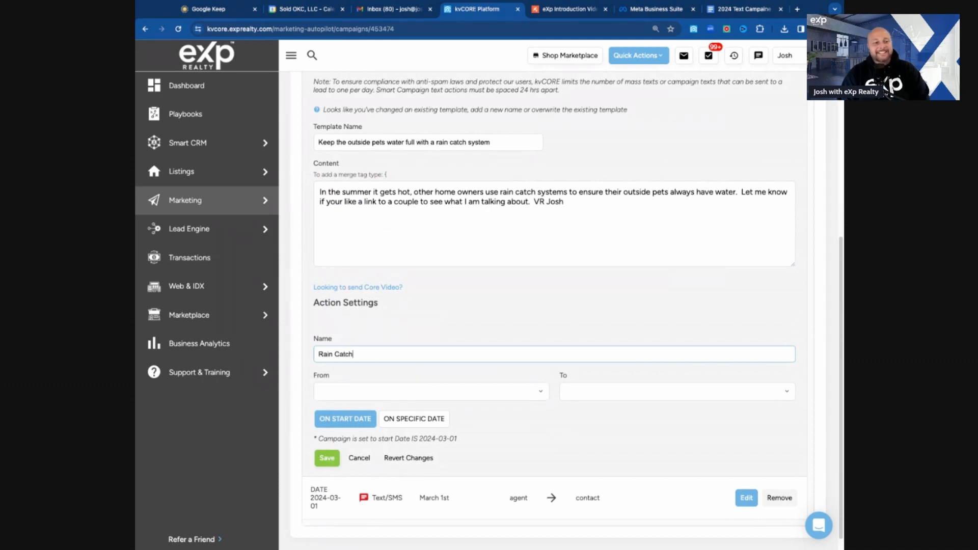
{"action": "type", "text": " 2024"}
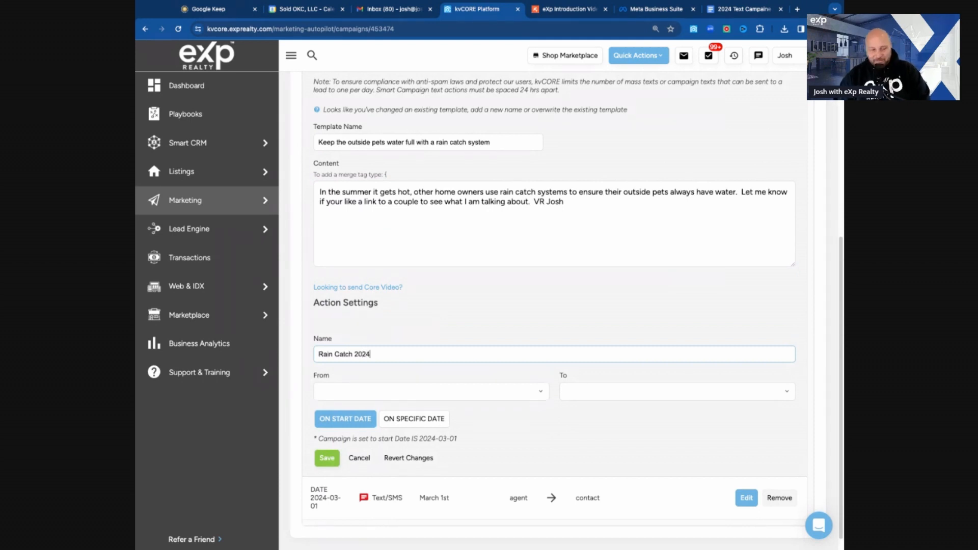
{"action": "left_click", "coordinate": [384, 390]}
{"action": "left_click", "coordinate": [333, 427]}
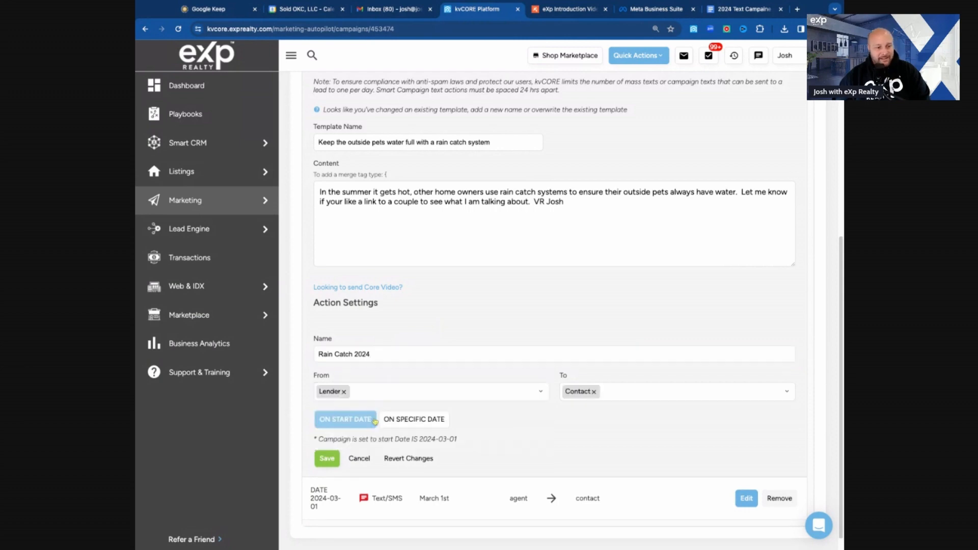
{"action": "left_click", "coordinate": [373, 393]}
{"action": "left_click", "coordinate": [373, 408]}
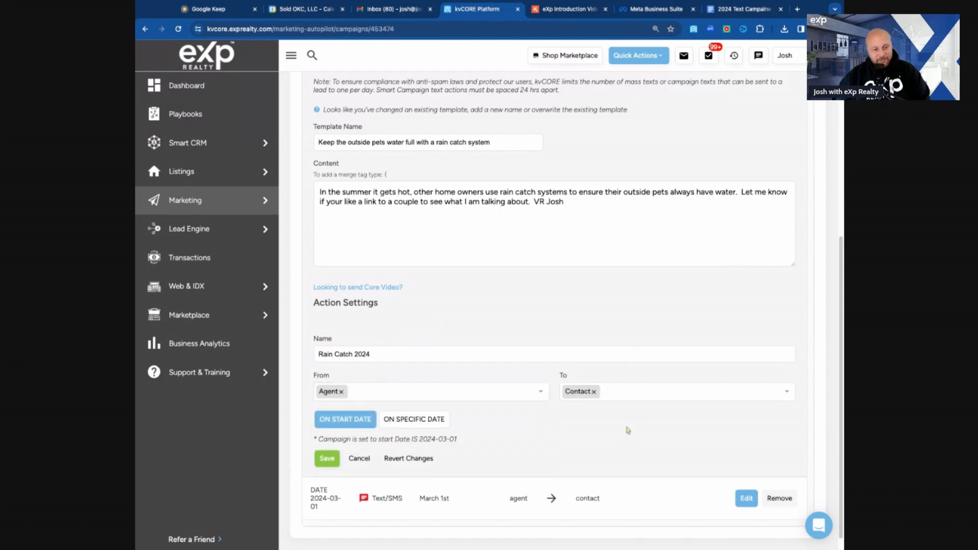
Step: Schedule the text action on the specific date 05/01/2024 and save the action
{"action": "scroll", "coordinate": [578, 441], "scroll_direction": "down", "scroll_amount": 1}
{"action": "left_click", "coordinate": [413, 406]}
{"action": "left_click", "coordinate": [473, 427]}
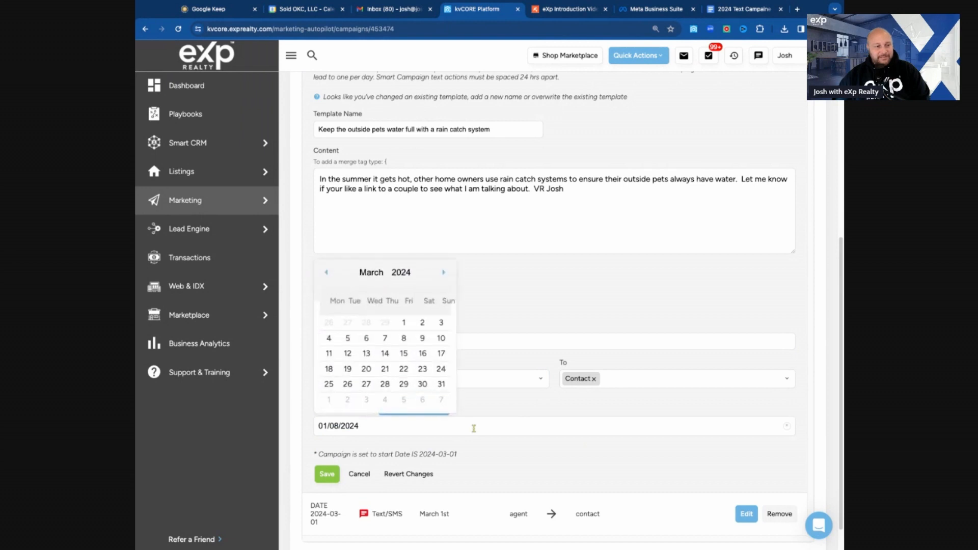
{"action": "left_click", "coordinate": [443, 273]}
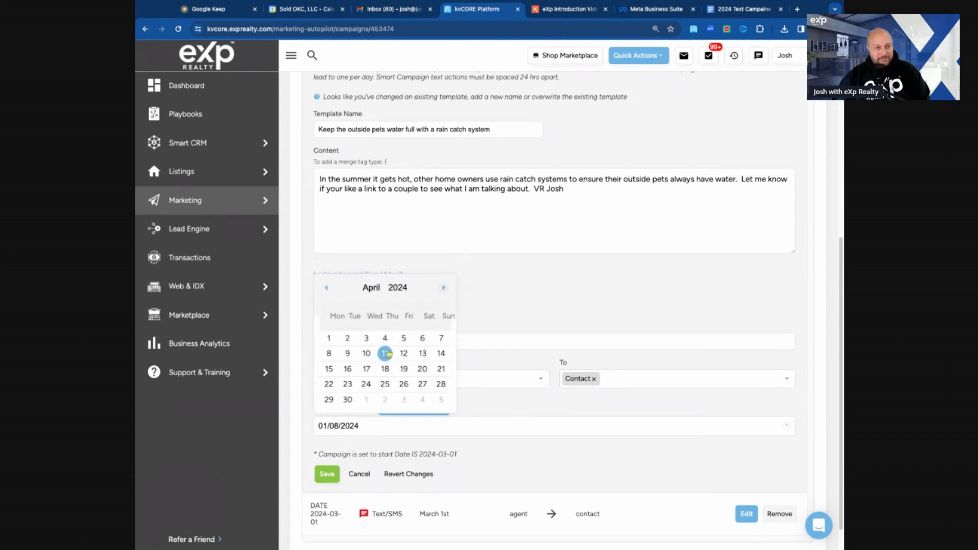
{"action": "left_click", "coordinate": [443, 289]}
{"action": "left_click", "coordinate": [366, 337]}
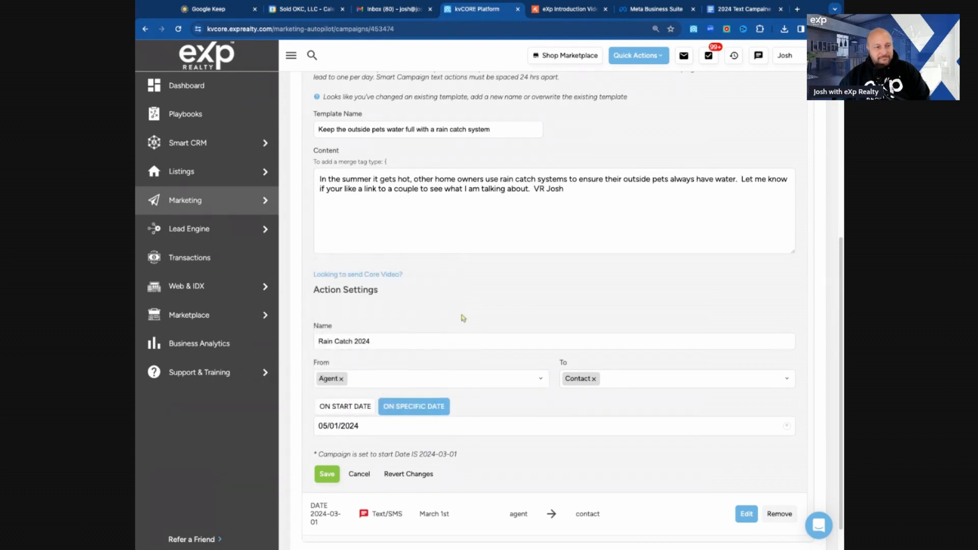
{"action": "scroll", "coordinate": [508, 330], "scroll_direction": "down", "scroll_amount": 1}
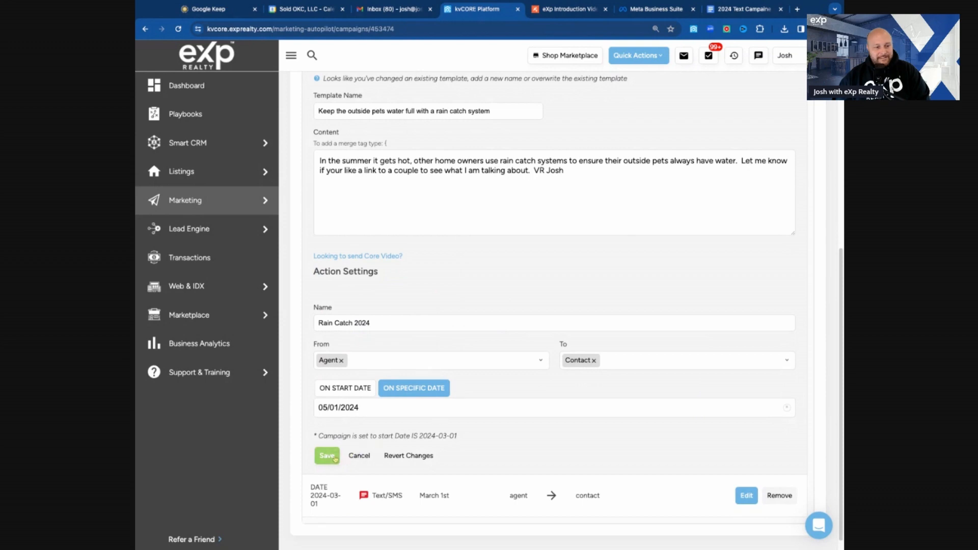
{"action": "left_click", "coordinate": [328, 455]}
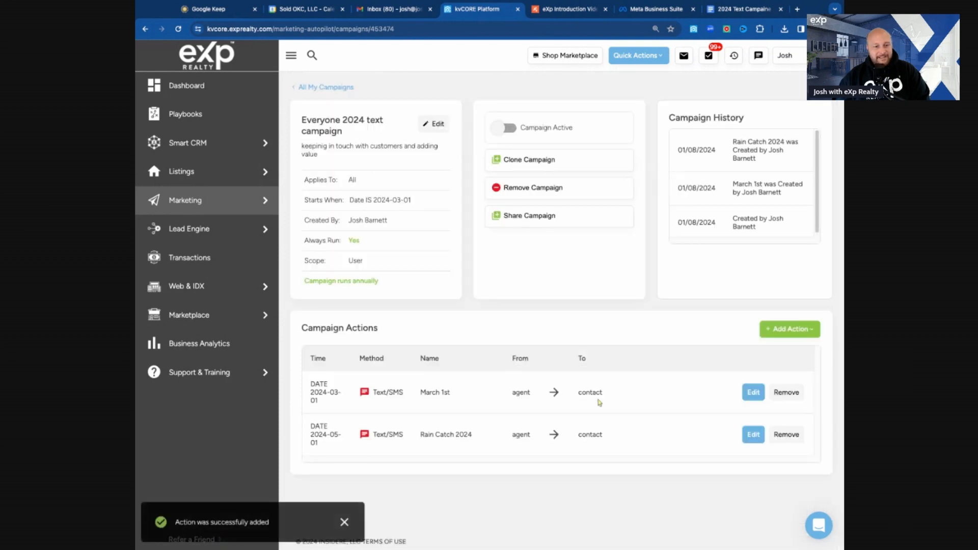